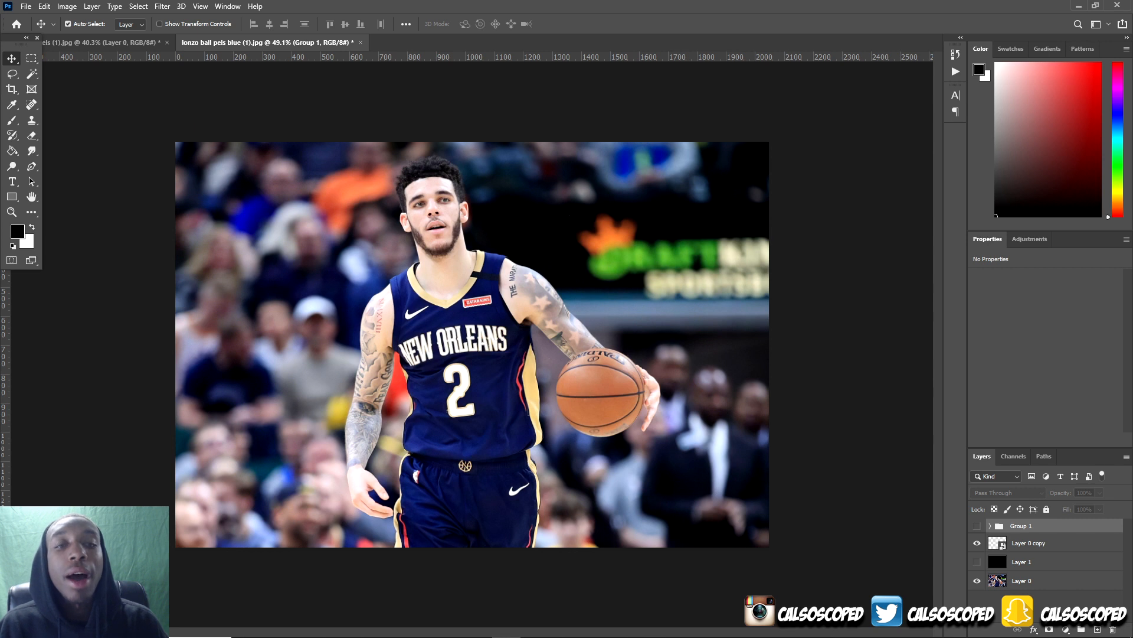
Step: Toggle the visibility of Group 1 to compare the blue-jersey photo with and without its effect
left_click(977, 526)
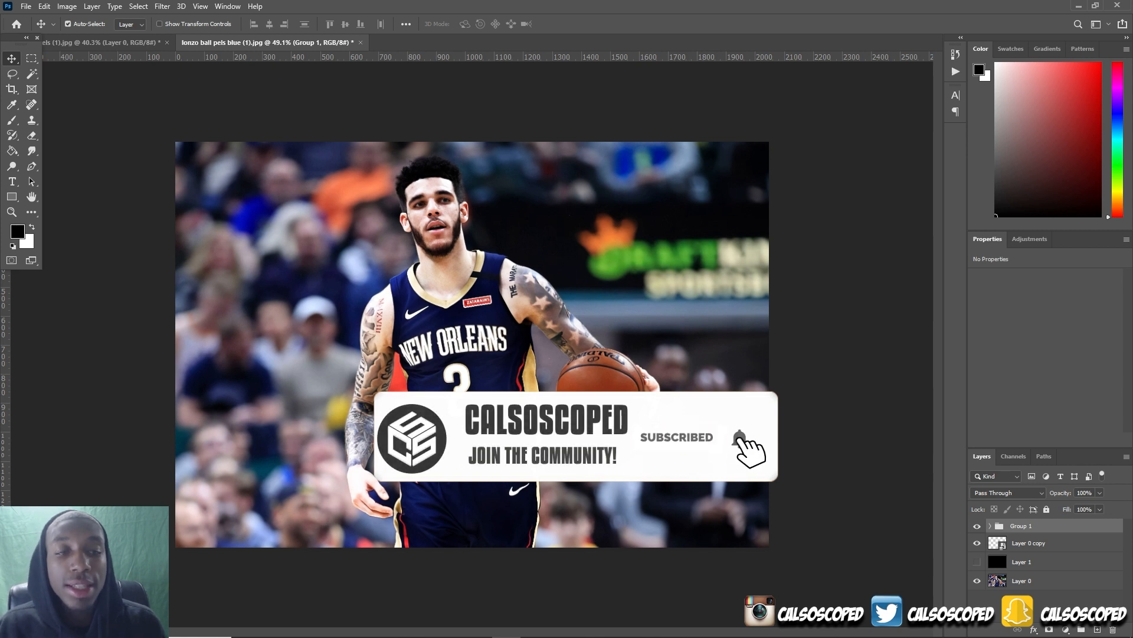
left_click(977, 526)
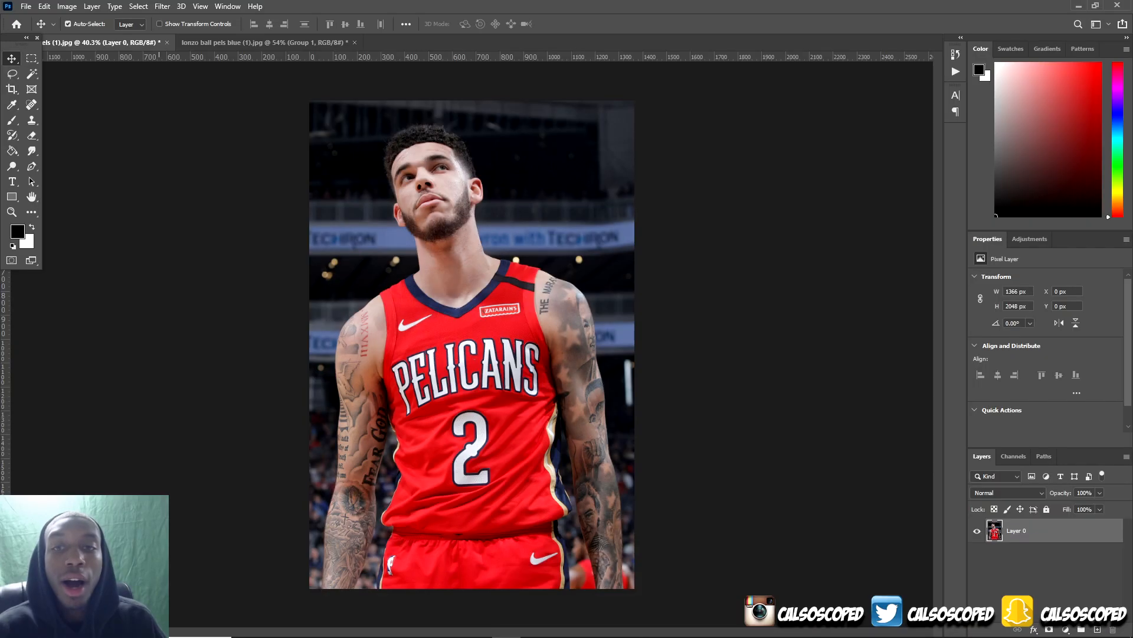
Step: Activate the Pen tool on the red-jersey photo and view the finished blue-jersey edit for comparison
scroll(430, 238, "up", 2)
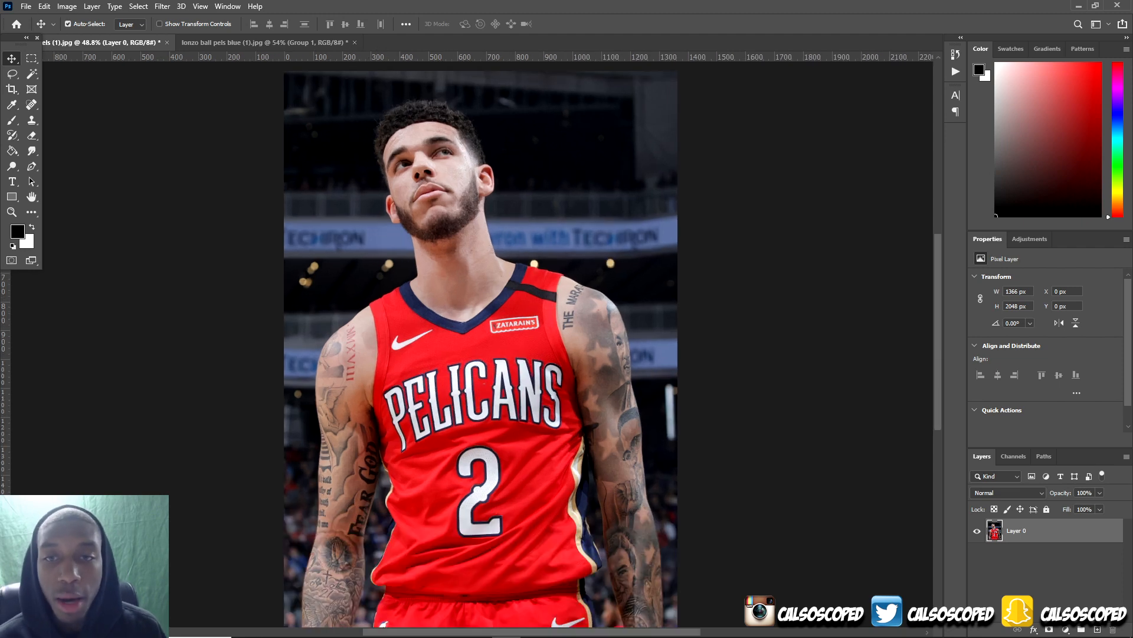
left_click(31, 166)
key("ctrl+minus")
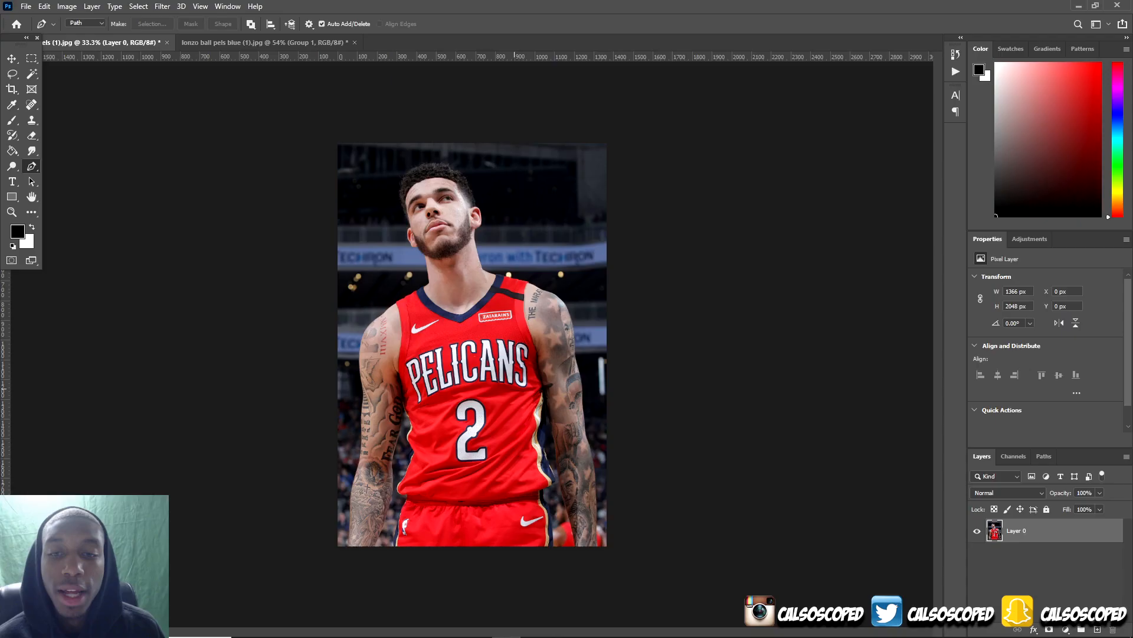
key("ctrl+plus")
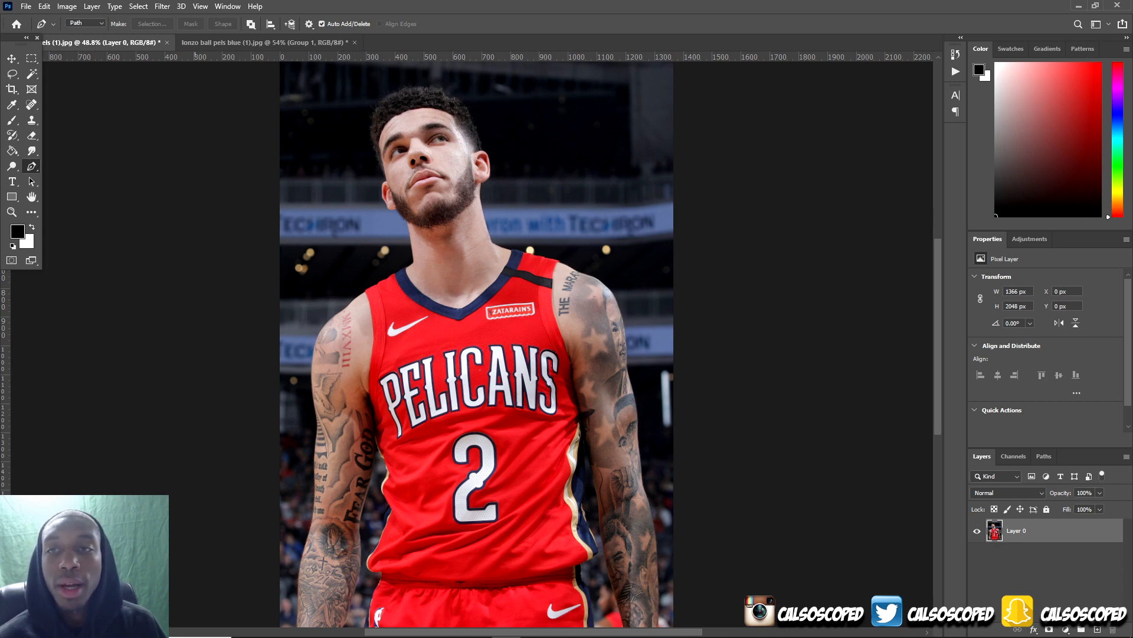
left_click(204, 42)
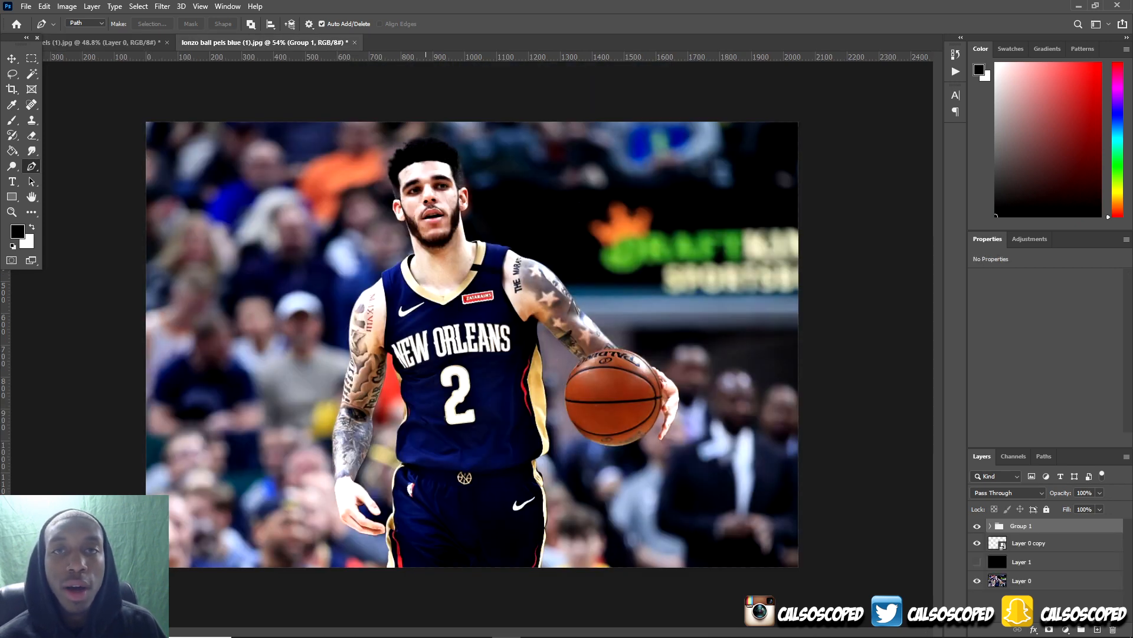
left_click(101, 43)
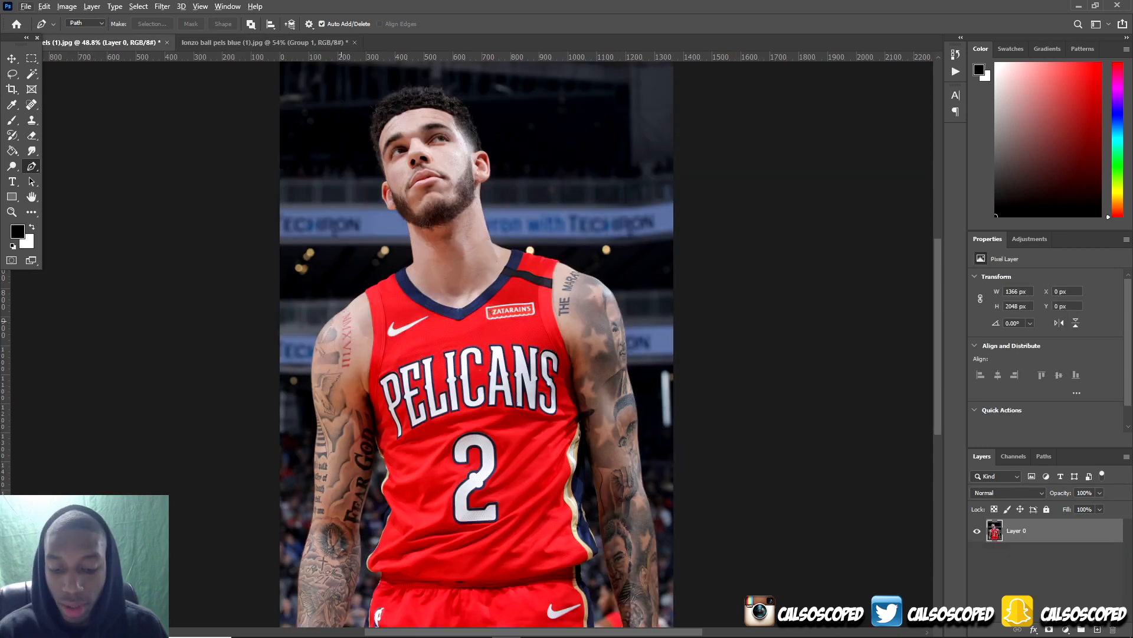
Step: Trace a Pen tool path along the outer edge of the player's arm and shoulder up to the jersey collar
scroll(313, 318, "down", 2)
scroll(323, 318, "down", 5)
scroll(334, 318, "up", 3)
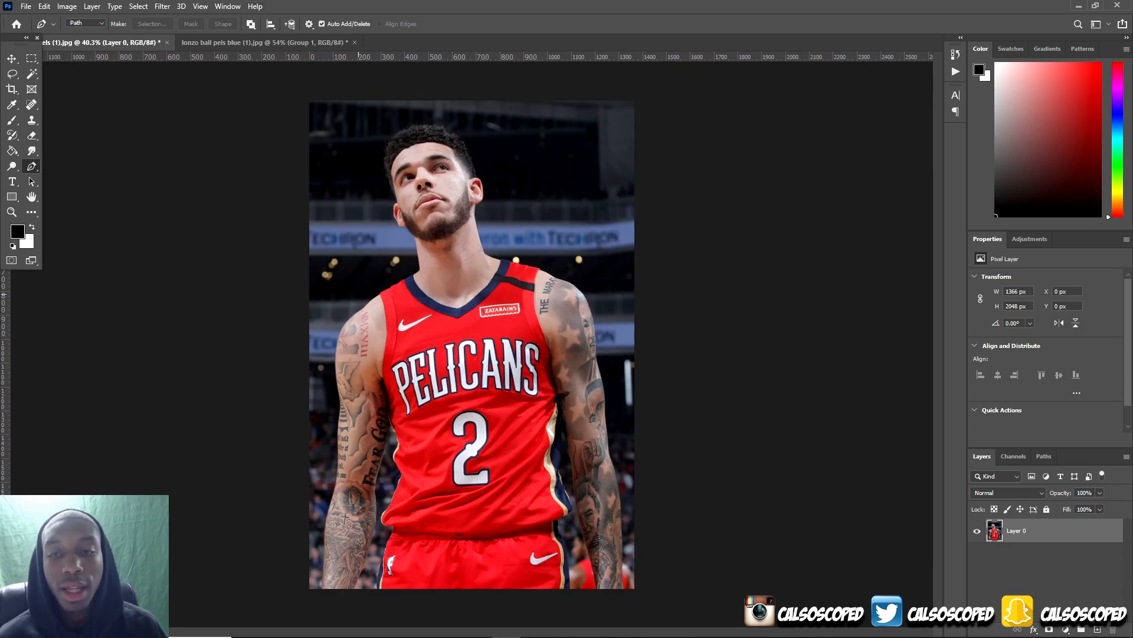
scroll(345, 353, "up", 1)
scroll(337, 353, "up", 10)
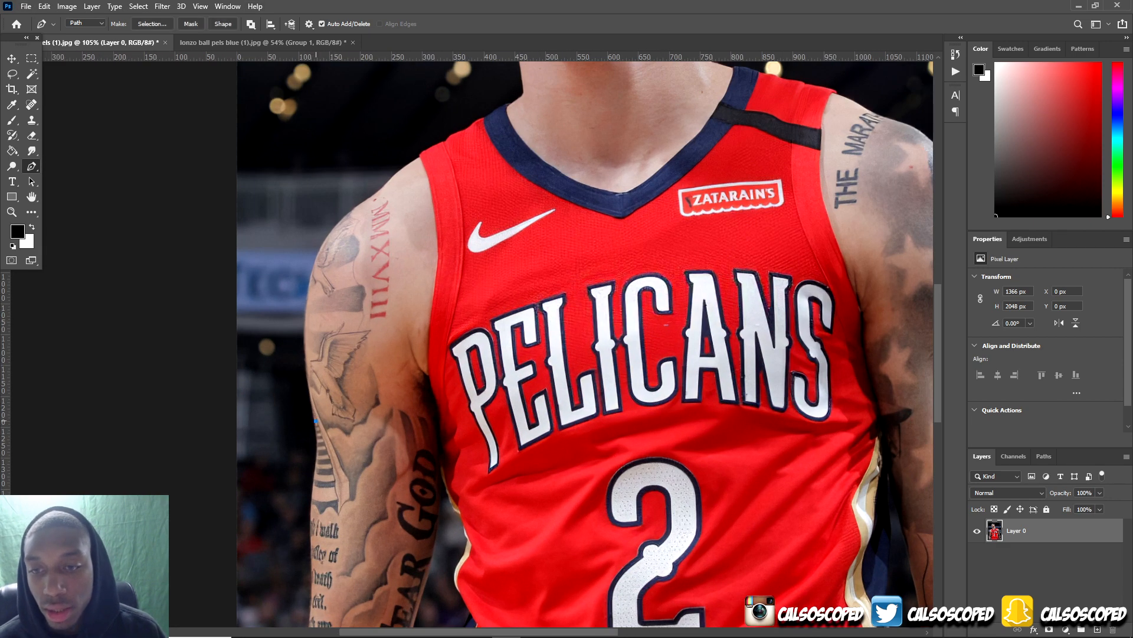
scroll(377, 85, "up", 10)
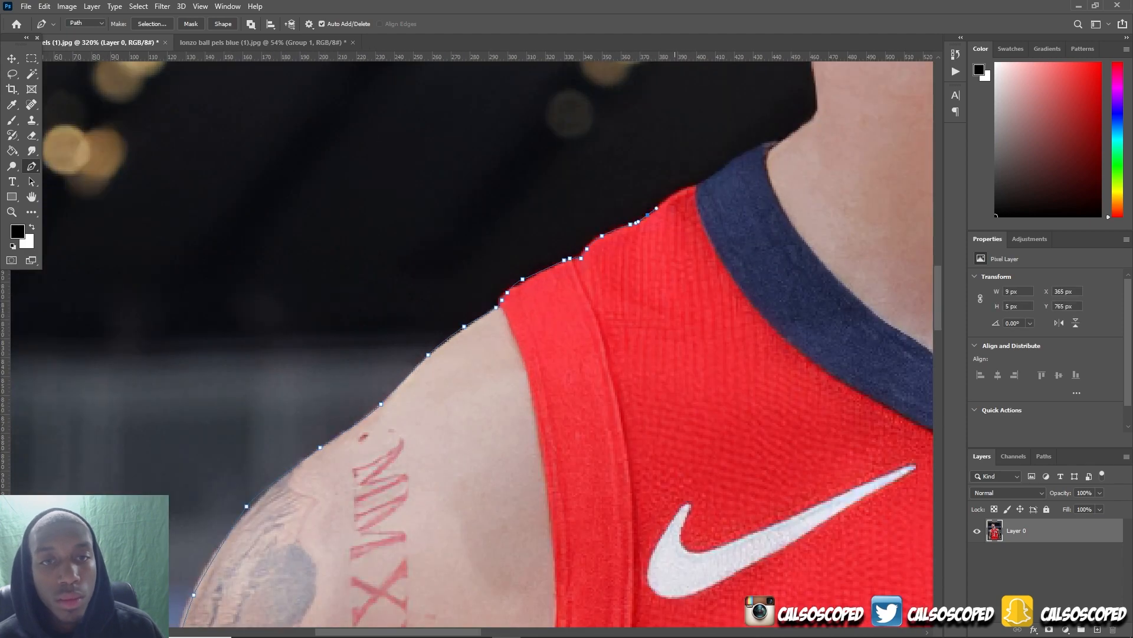
left_click(697, 186)
left_click(774, 142)
Step: Continue the path around the neck, ear, head and remaining outline, and mask out the background with it
scroll(675, 200, "down", 15)
scroll(431, 238, "up", 15)
left_click(367, 151)
left_click(323, 124)
scroll(355, 295, "up", 4)
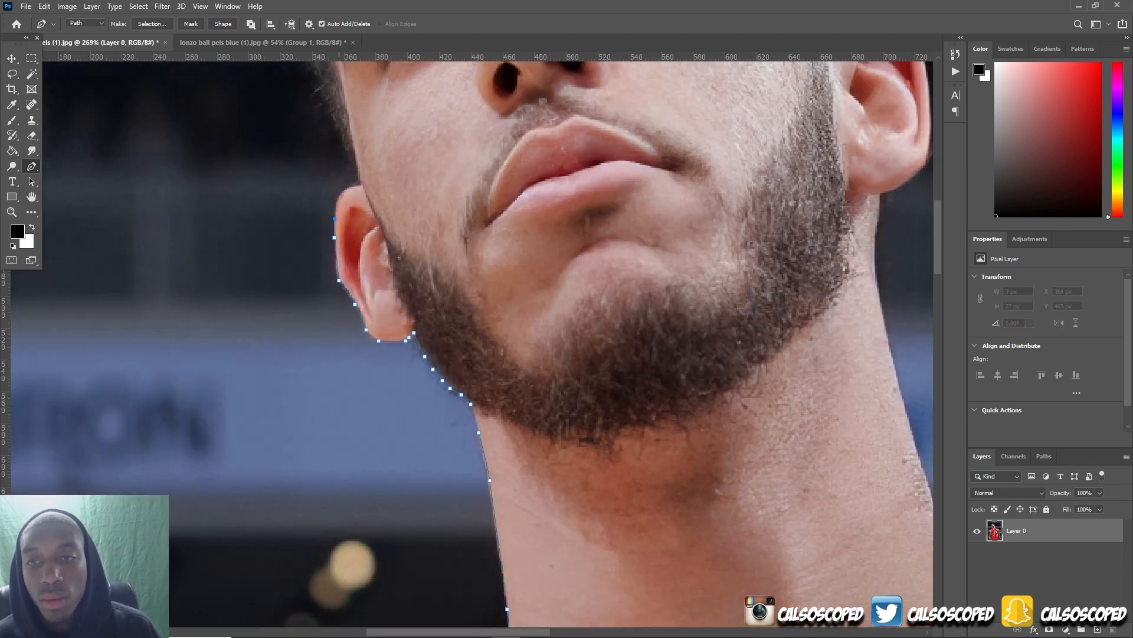
scroll(372, 354, "down", 6)
scroll(472, 343, "down", 5)
scroll(449, 266, "up", 5)
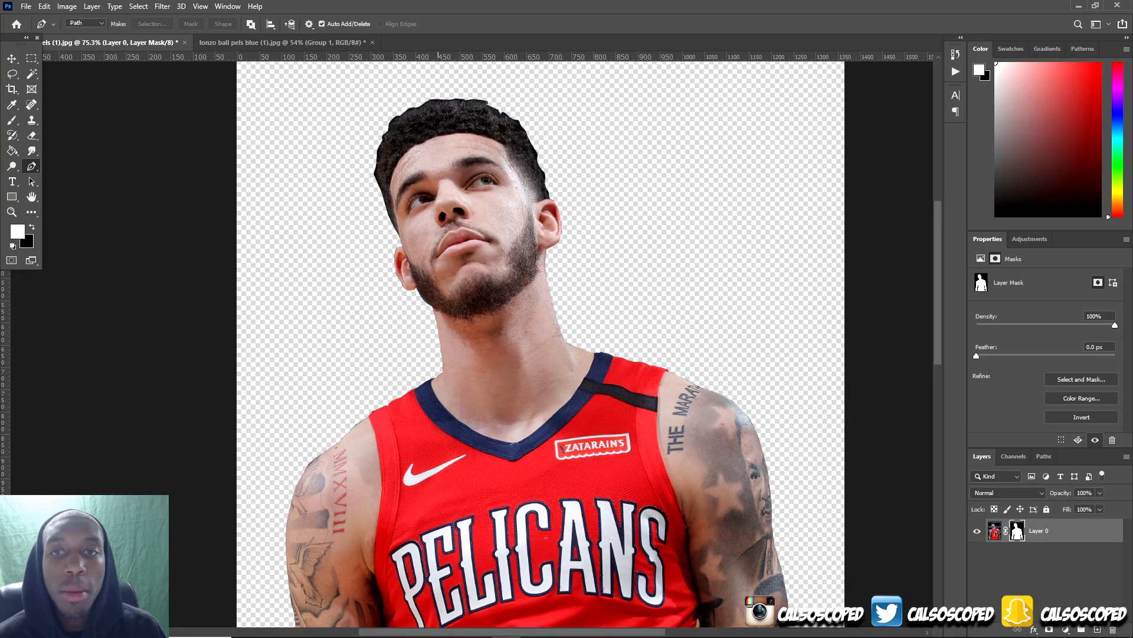
Step: Open Select and Mask on Layer 0's mask and refine the hair outline with the Refine Edge brush at size 9
scroll(531, 266, "up", 4)
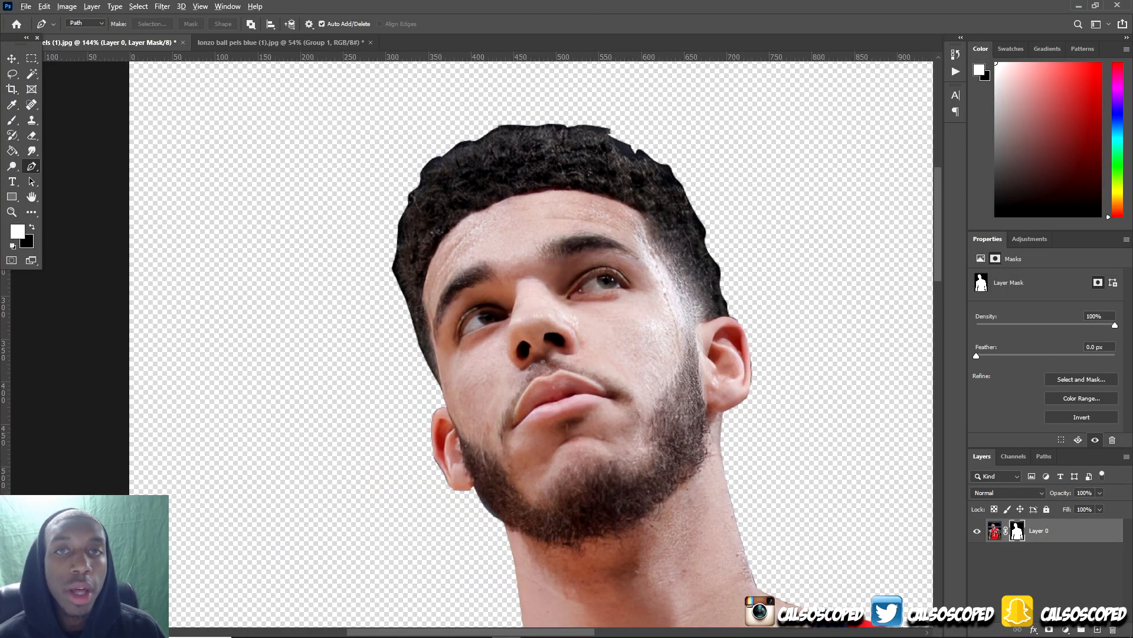
scroll(472, 160, "down", 2)
right_click(1017, 530)
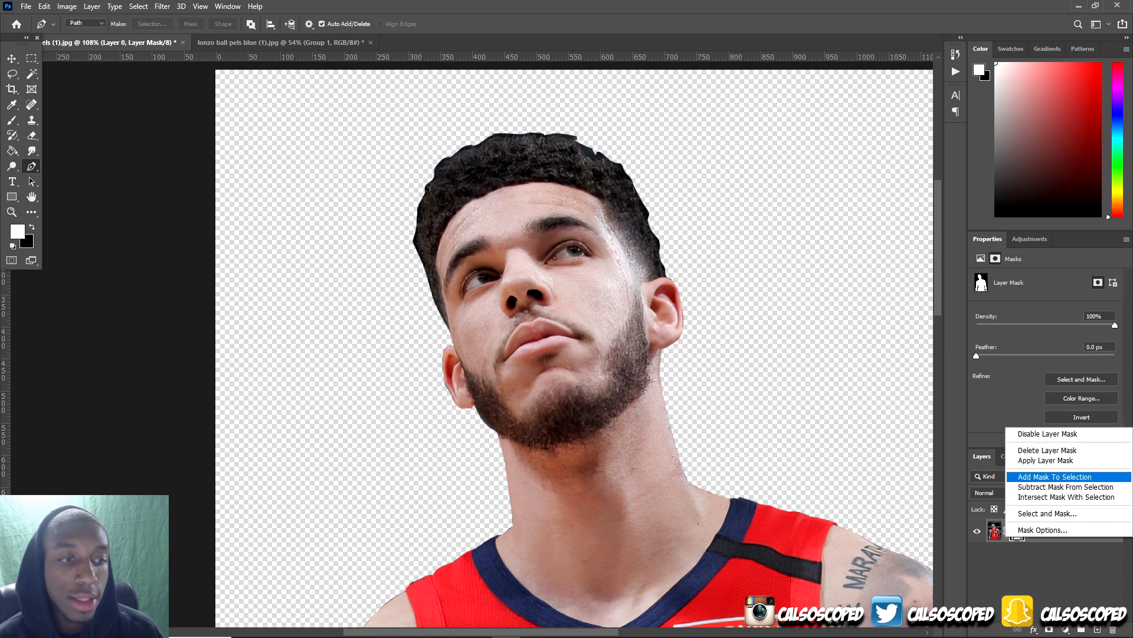
left_click(1039, 514)
scroll(449, 239, "up", 1)
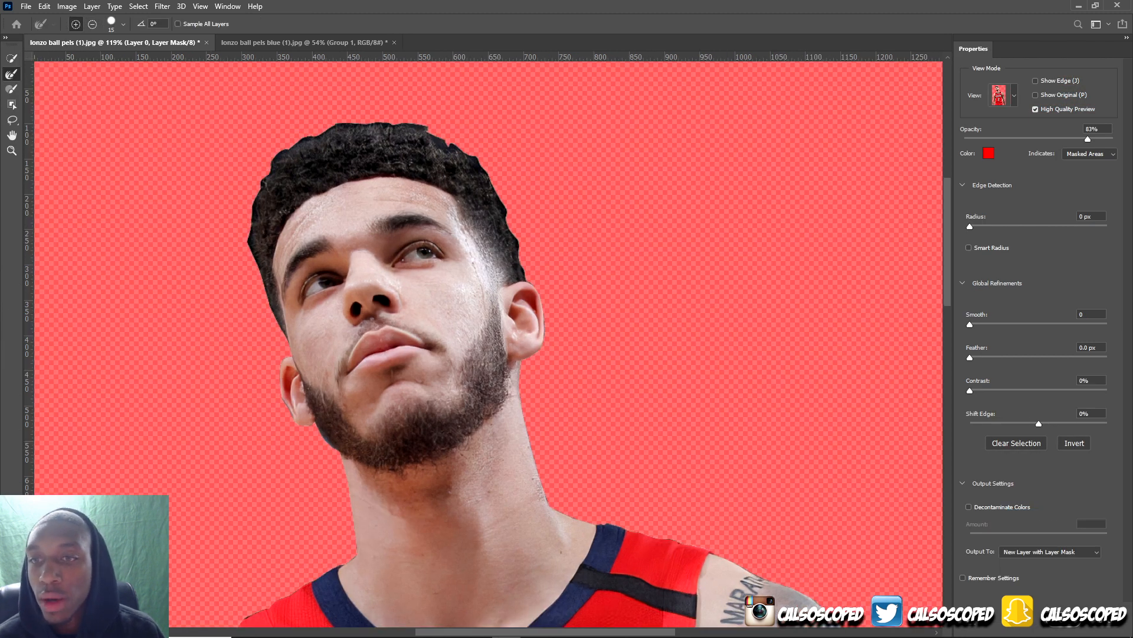
key("bracketleft")
key("bracketleft")
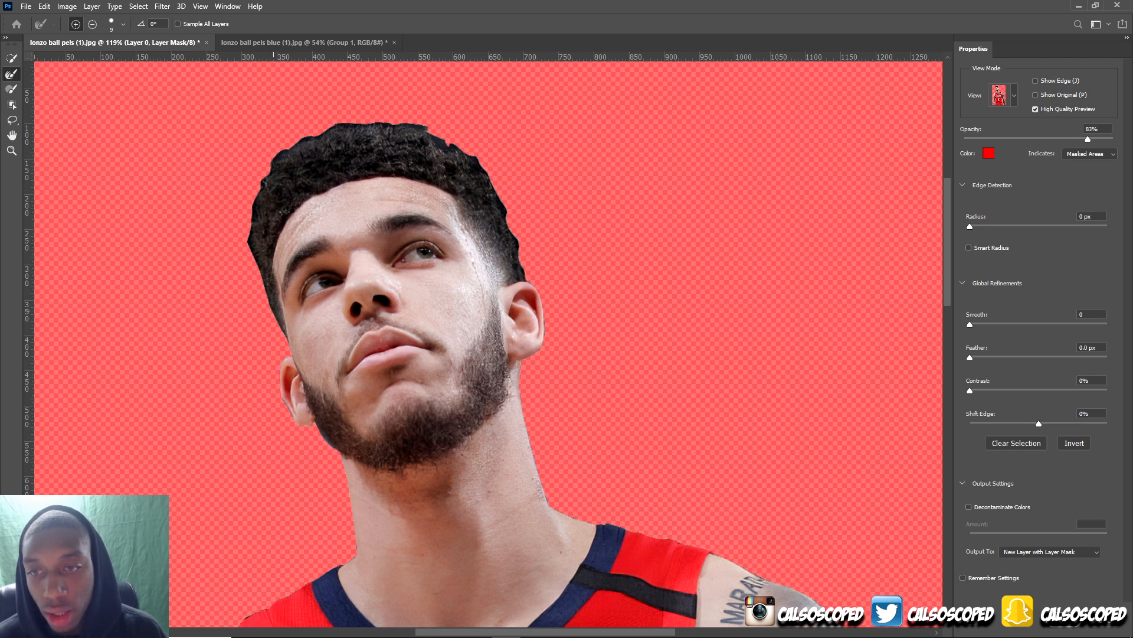
mouse_move(276, 319)
left_mouse_down()
mouse_move(248, 248)
mouse_move(257, 193)
mouse_move(275, 160)
mouse_move(344, 126)
mouse_move(420, 127)
mouse_move(477, 165)
mouse_move(524, 276)
left_mouse_up()
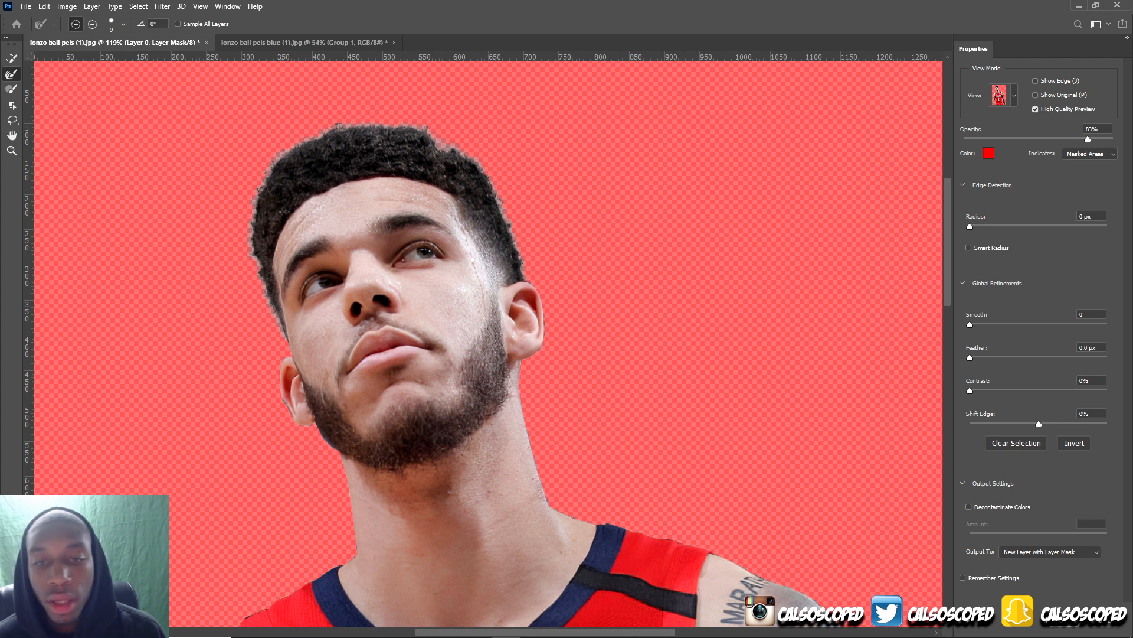
Step: Decontaminate the edge colors by 87% and output the refined cutout to a new layer with a layer mask
key("ctrl+0")
scroll(489, 344, "down", 1)
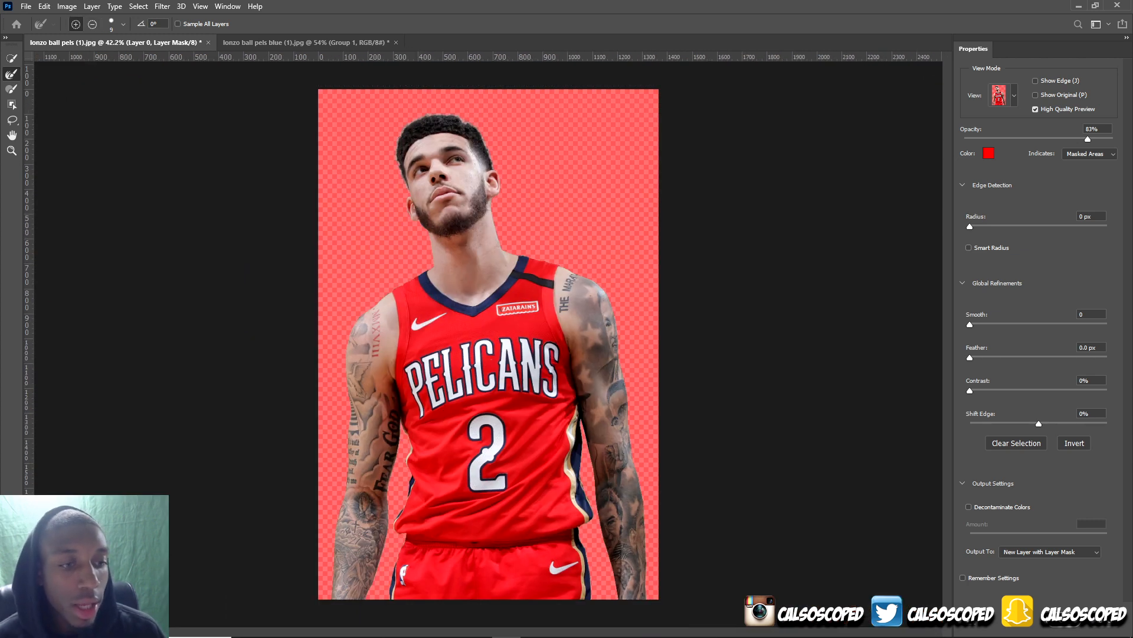
left_click(969, 507)
left_click_drag(1107, 534, 1090, 534)
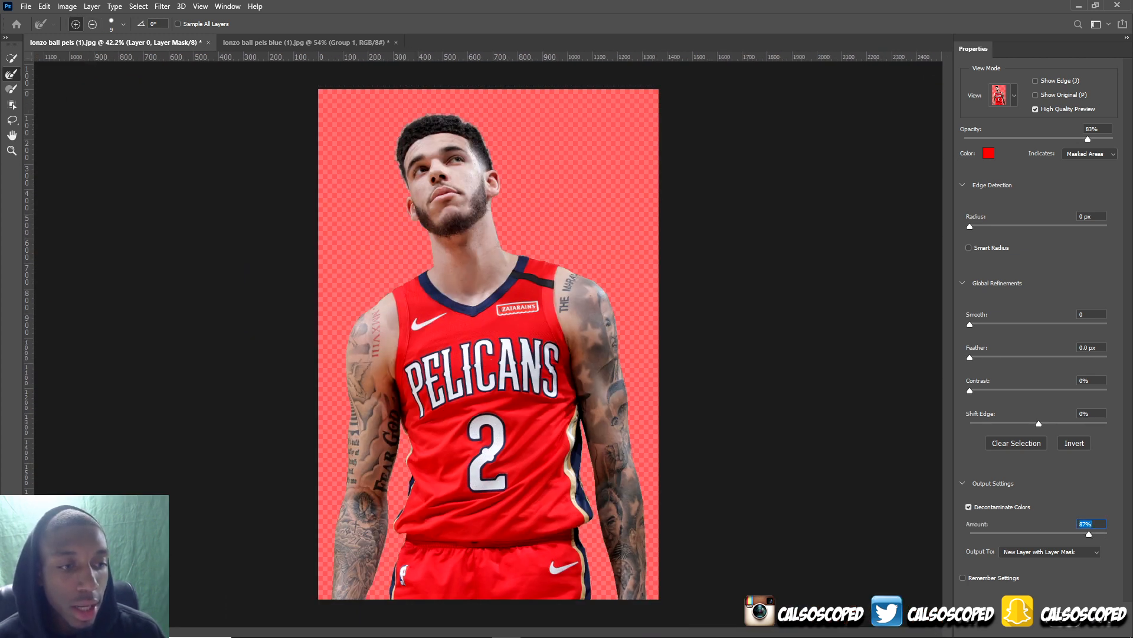
key("Return")
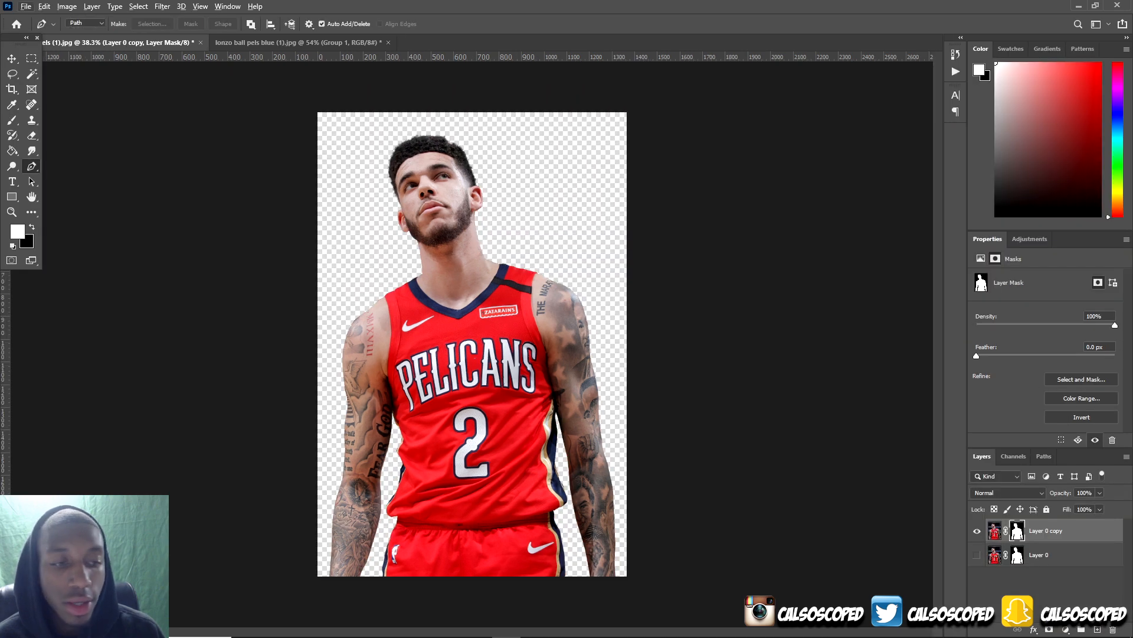
Step: Make the hidden Layer 0 visible again and duplicate it
scroll(423, 181, "up", 4)
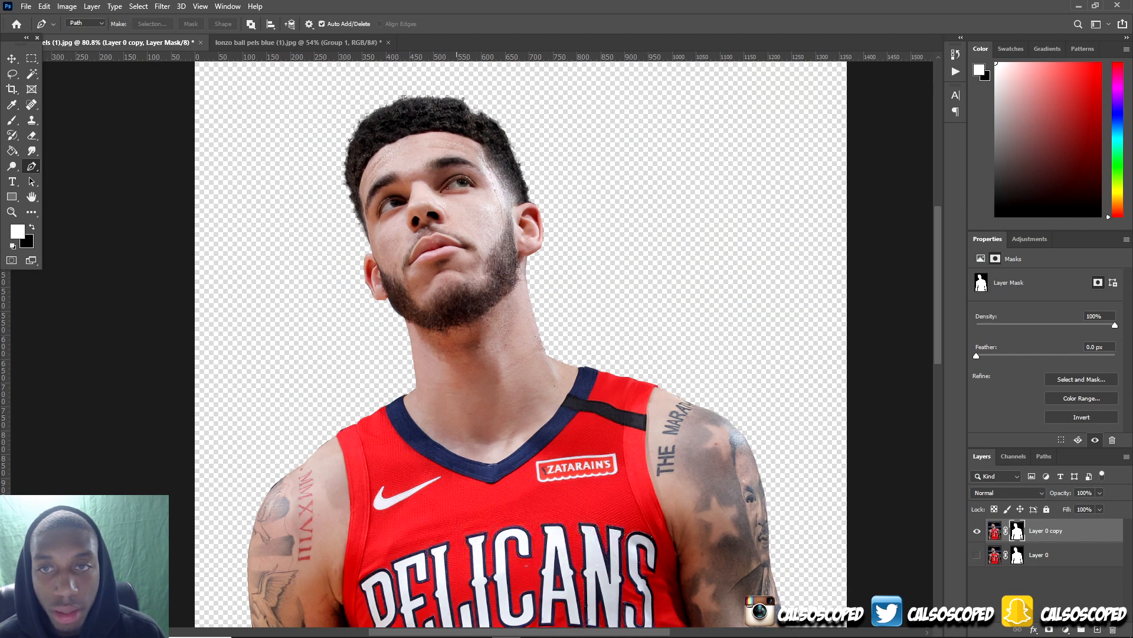
scroll(417, 189, "down", 4)
scroll(417, 189, "down", 5)
scroll(490, 236, "up", 4)
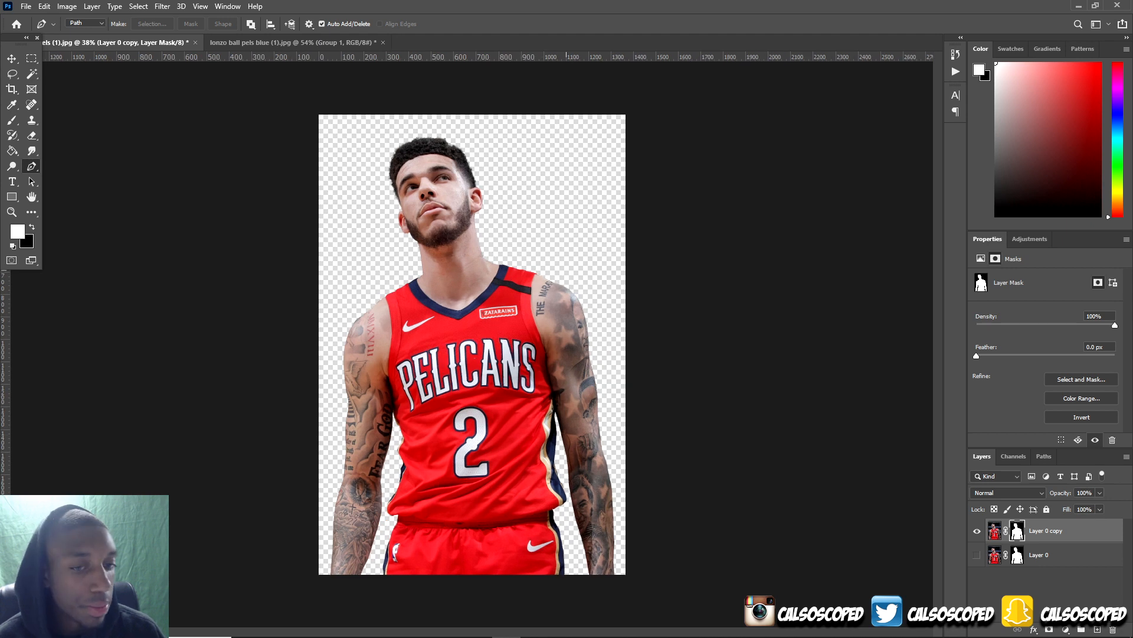
left_click(994, 531)
left_click(977, 555)
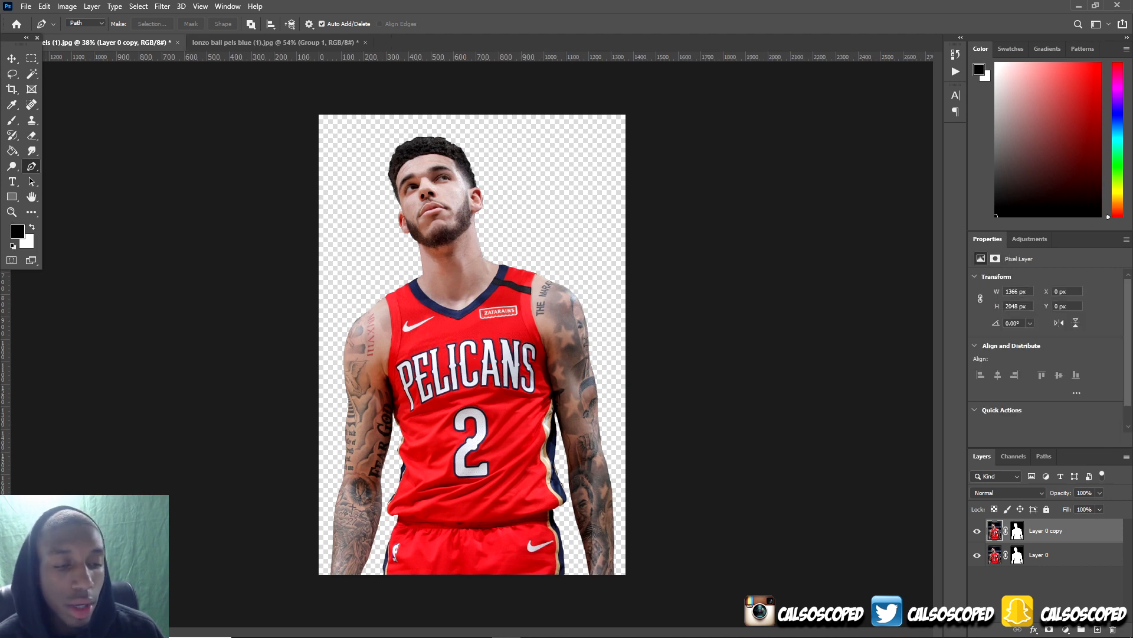
left_click(1040, 554)
key("ctrl+j")
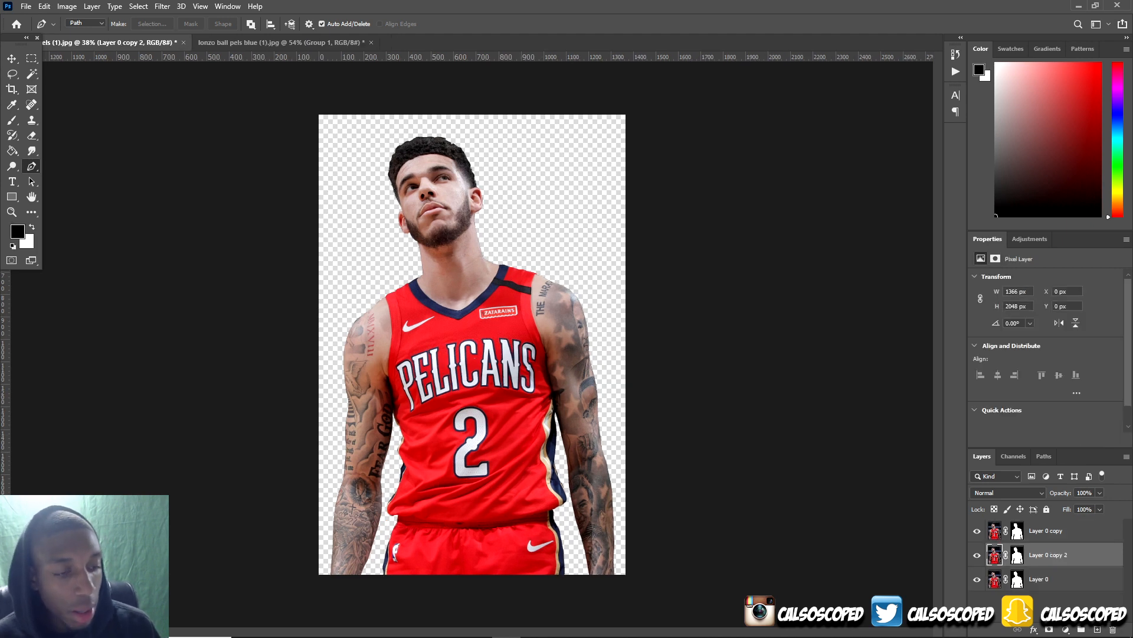
Step: Delete the layer mask from the bottom Layer 0
left_click(1017, 555)
right_click(1017, 579)
left_click(1039, 472)
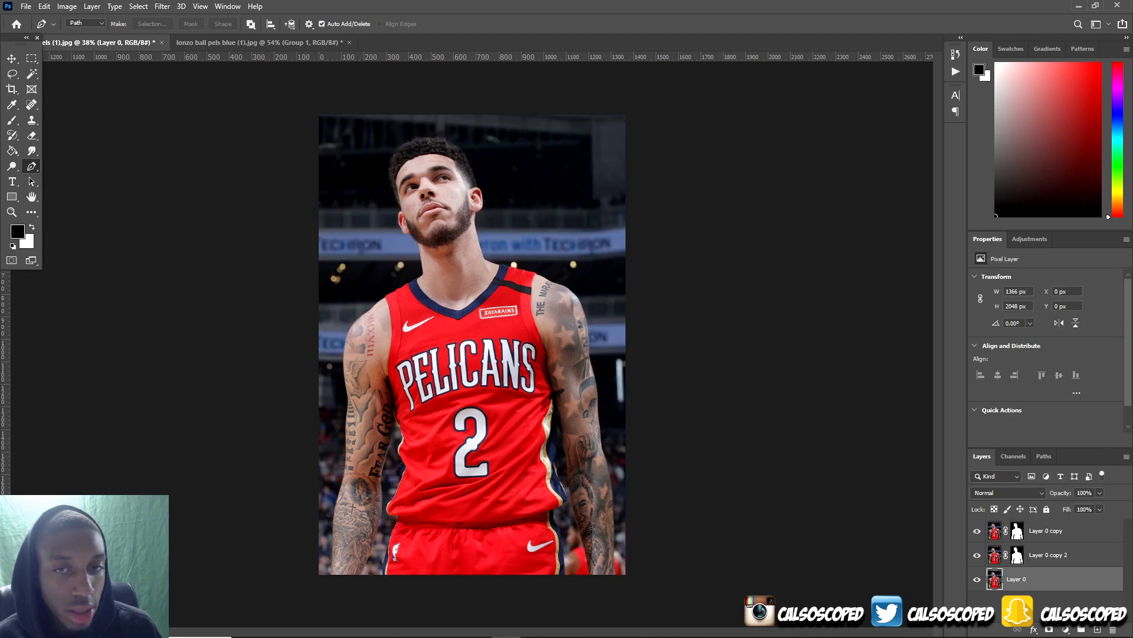
Step: Convert the refined cutout layer, Layer 0 copy, to a Smart Object
left_click(1045, 531)
right_click(1045, 531)
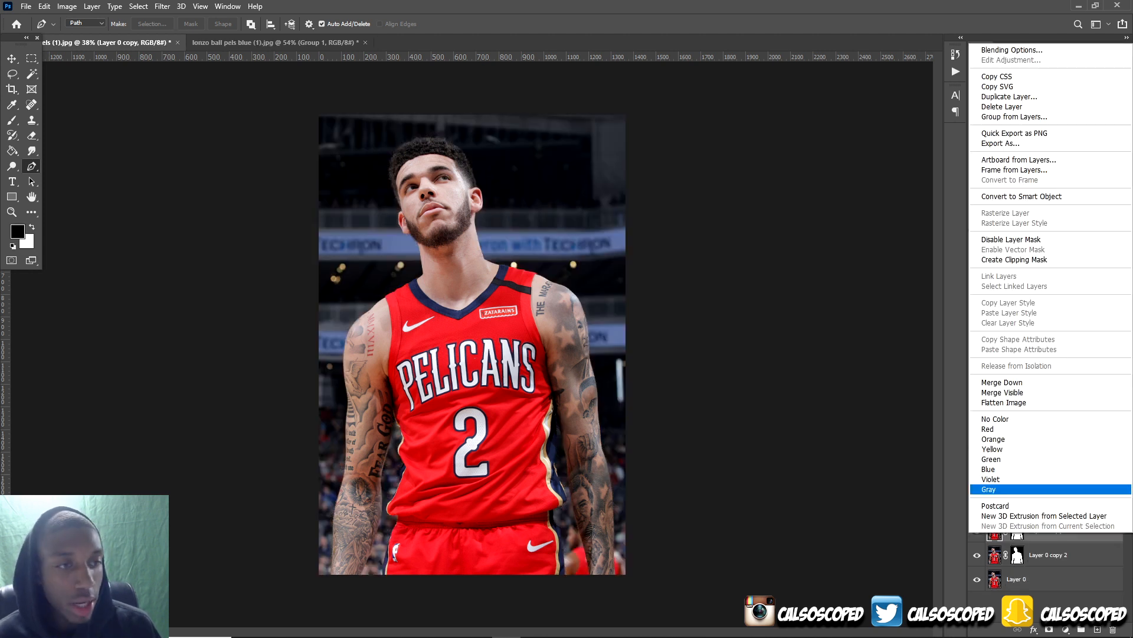
left_click(991, 197)
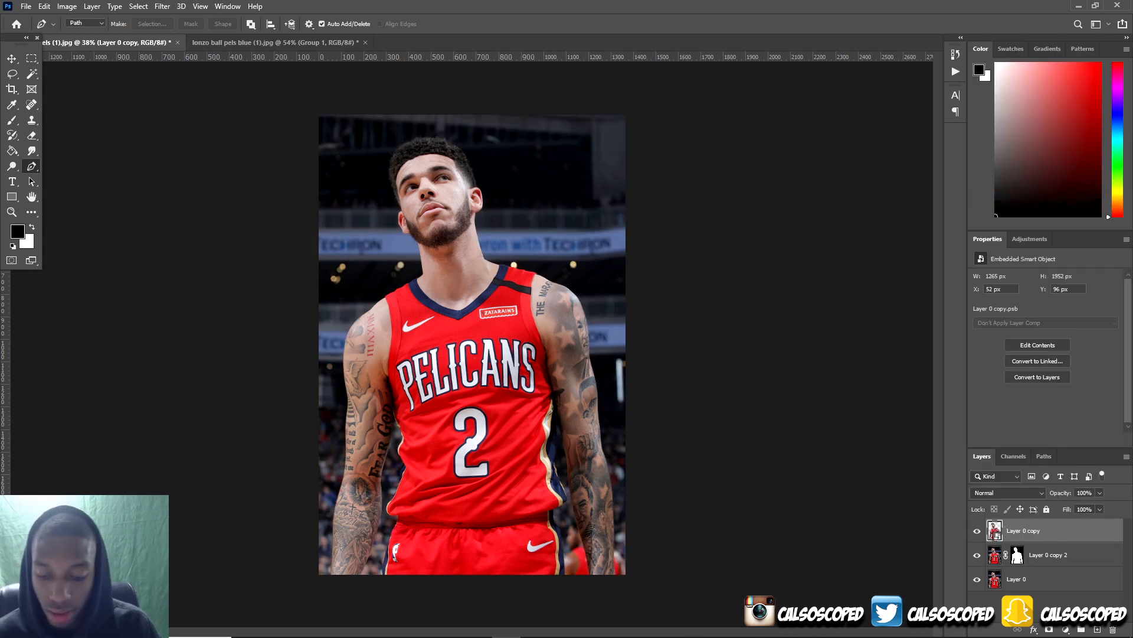
Step: Duplicate the Smart Object cutout and hide the masked Layer 0 copy 2 beneath it
key("ctrl+j")
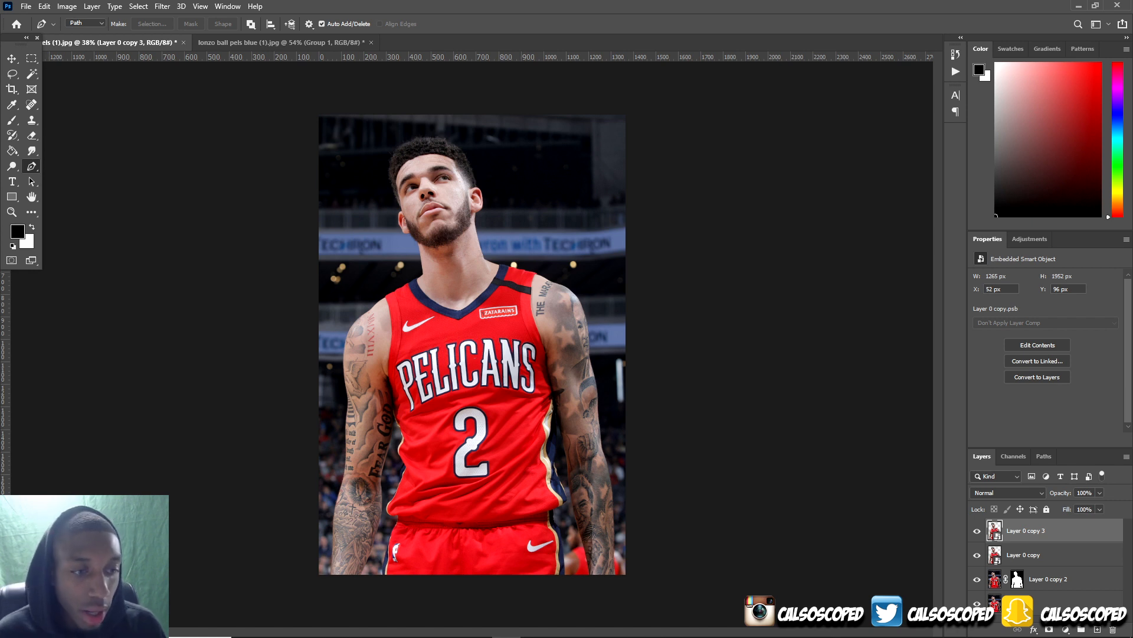
left_click(977, 580)
left_click(1044, 555)
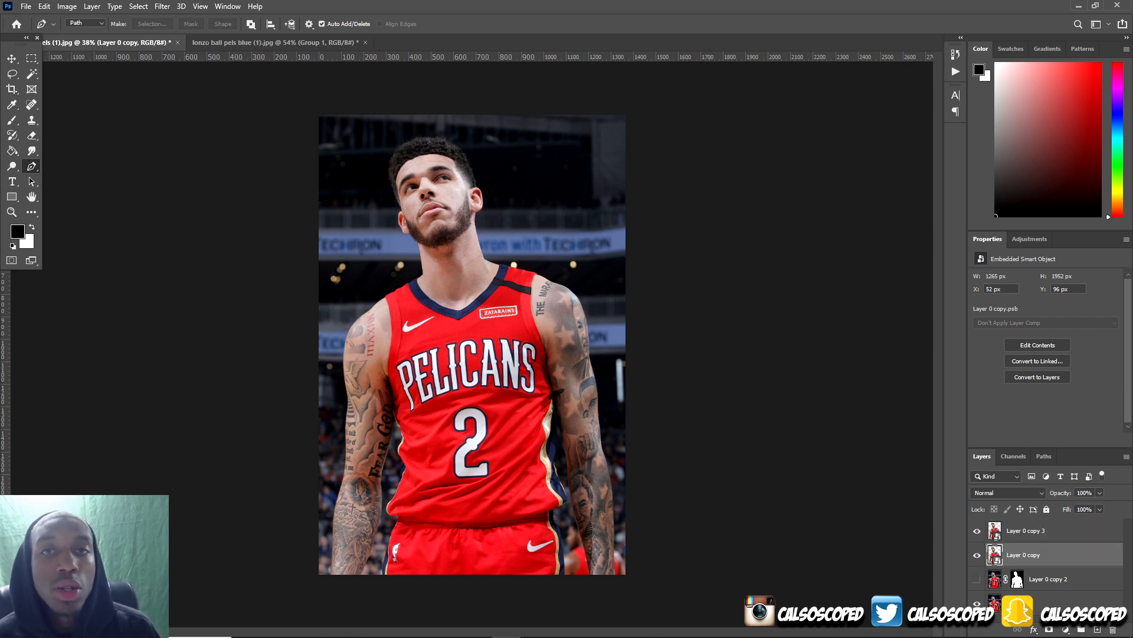
Step: Duplicate the topmost Smart Object, Layer 0 copy 3, and set the new copy's blend mode to Screen
left_click(1026, 530)
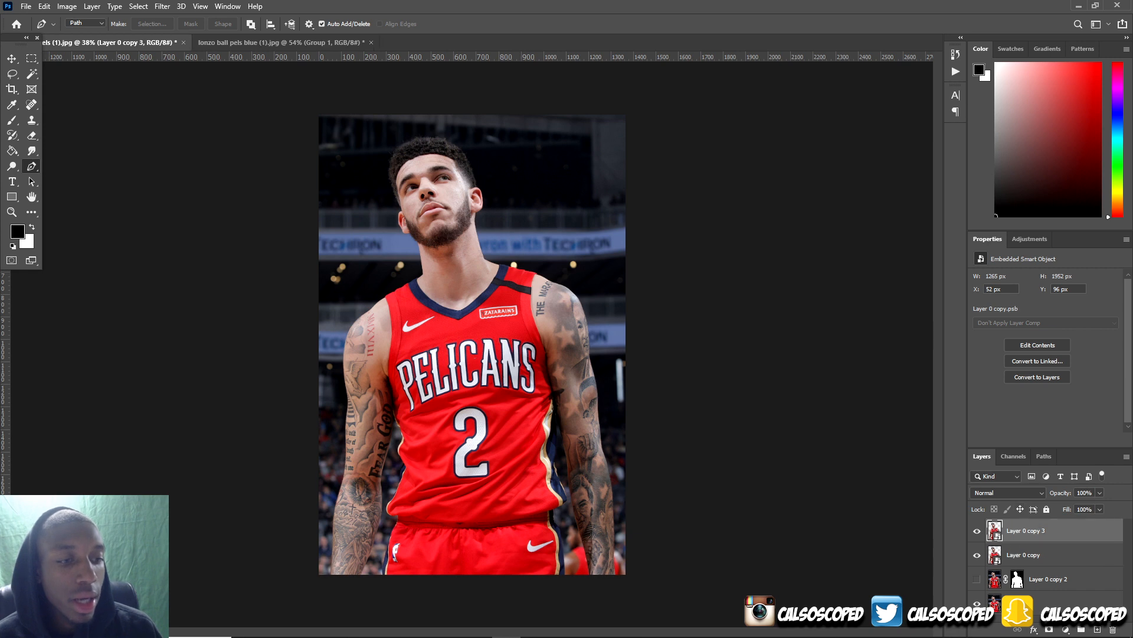
key("ctrl+j")
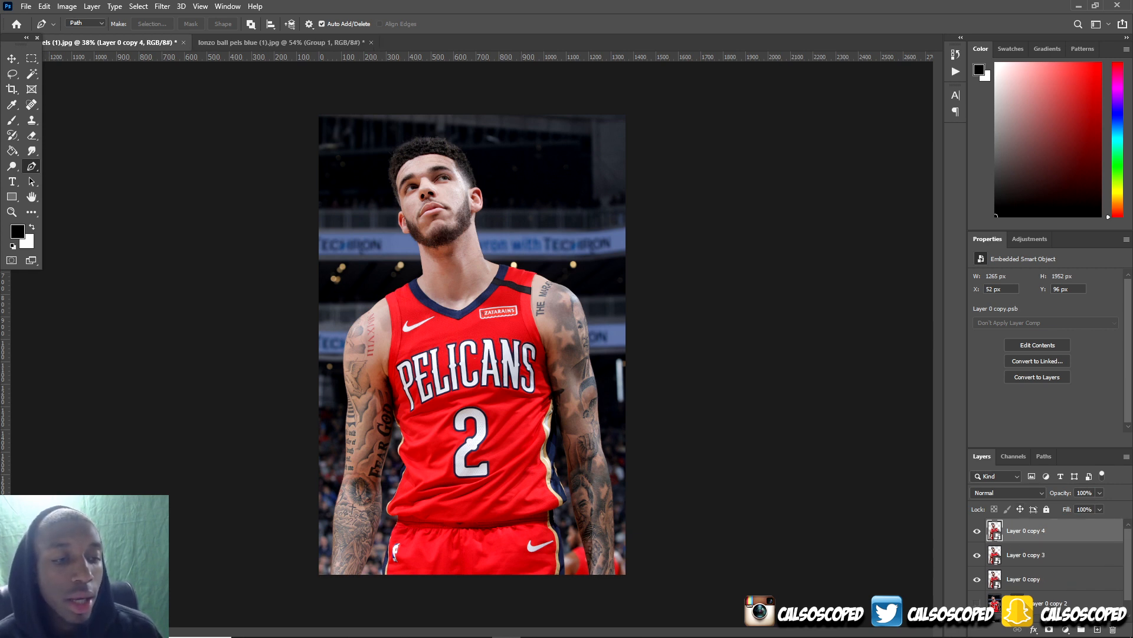
left_click(1008, 492)
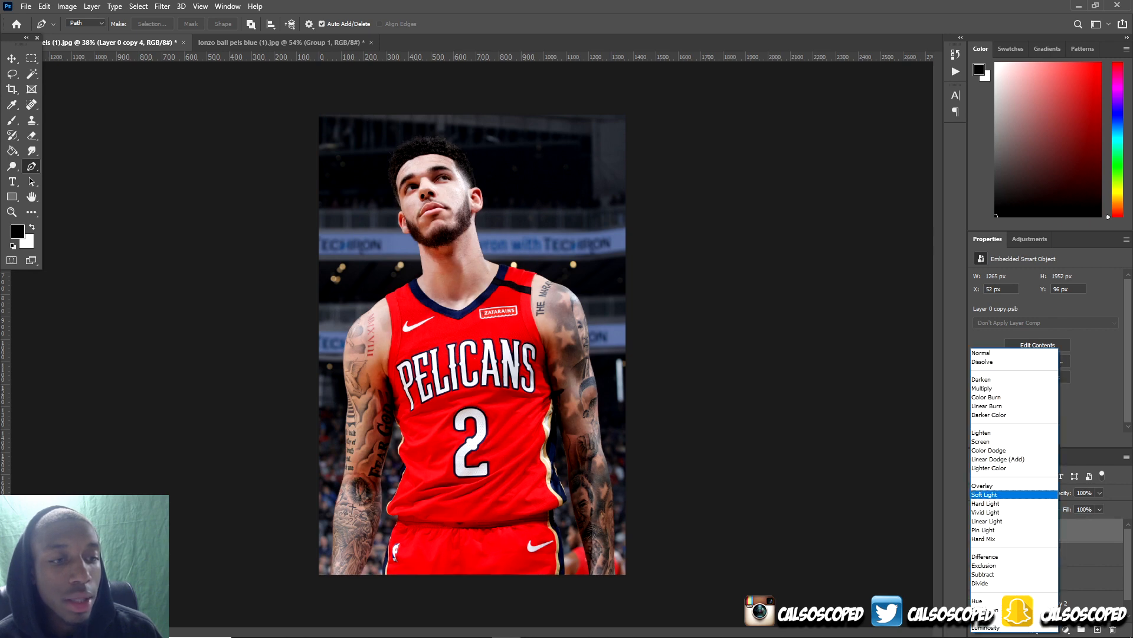
key("Return")
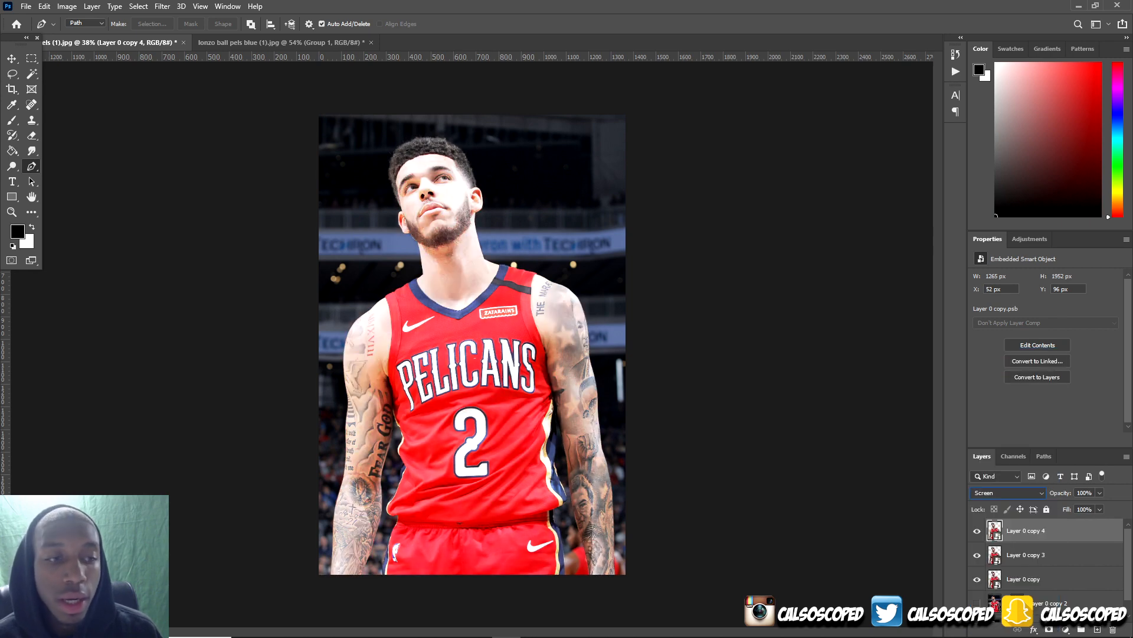
left_click(1026, 555)
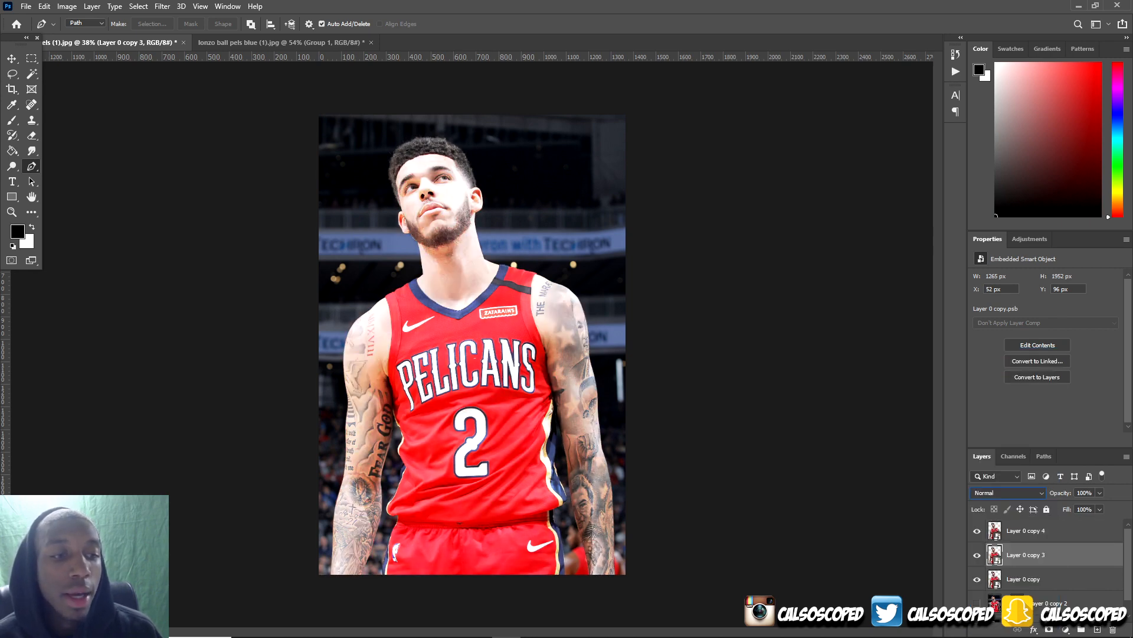
left_click(1025, 531)
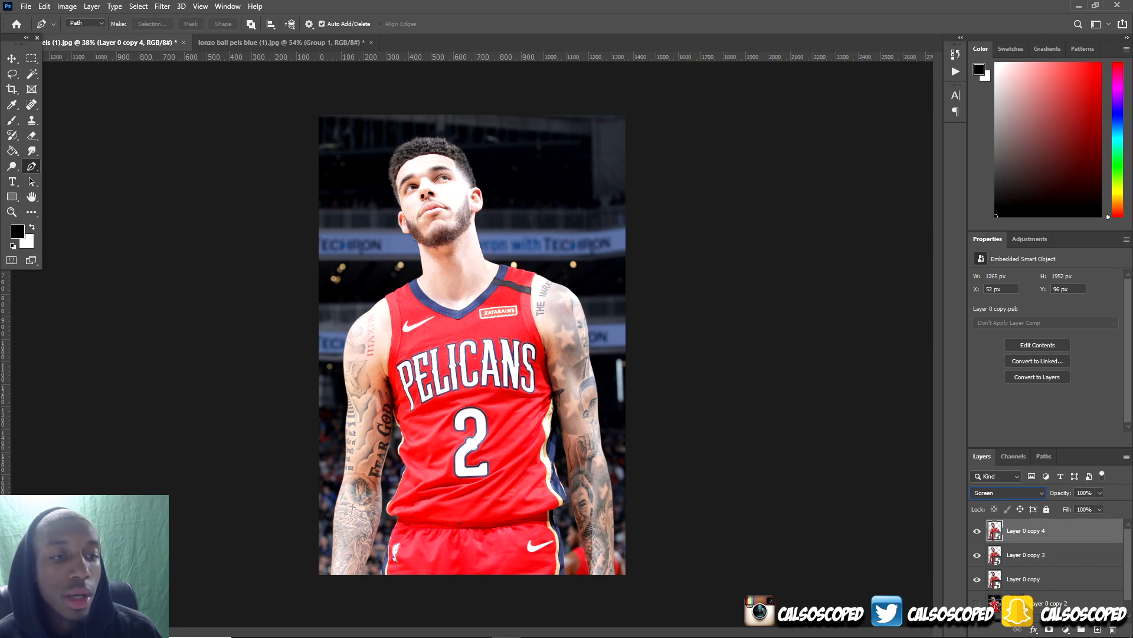
Step: Set the blend mode of the middle Smart Object cutout, Layer 0 copy 3, to Multiply and hide that layer
left_click(1026, 555)
left_click(1008, 493)
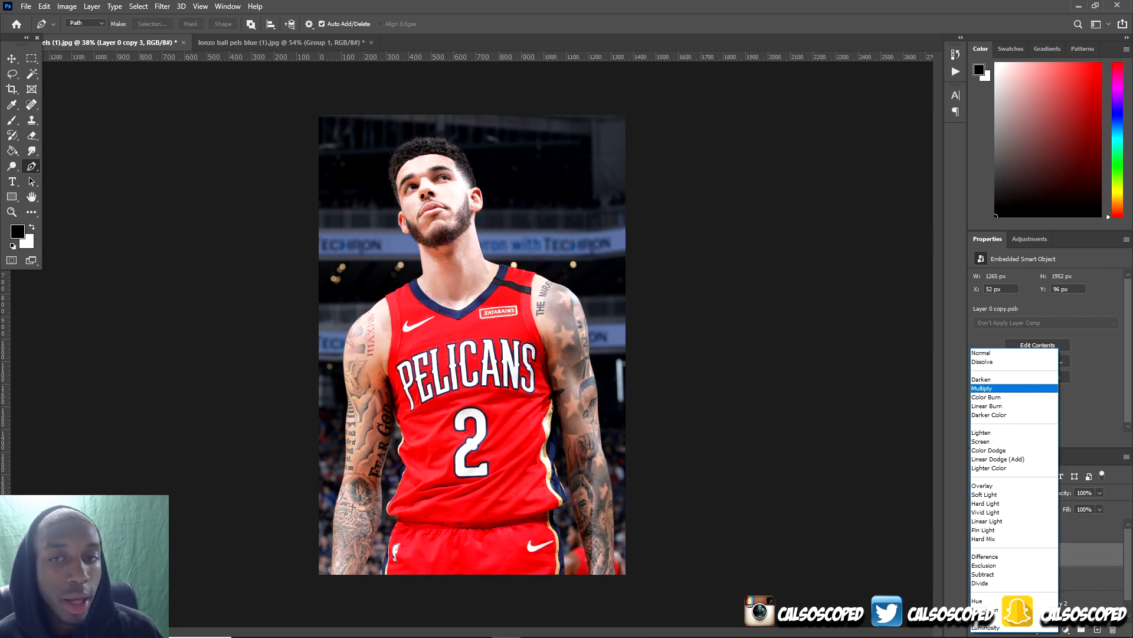
left_click(997, 388)
left_click(977, 555)
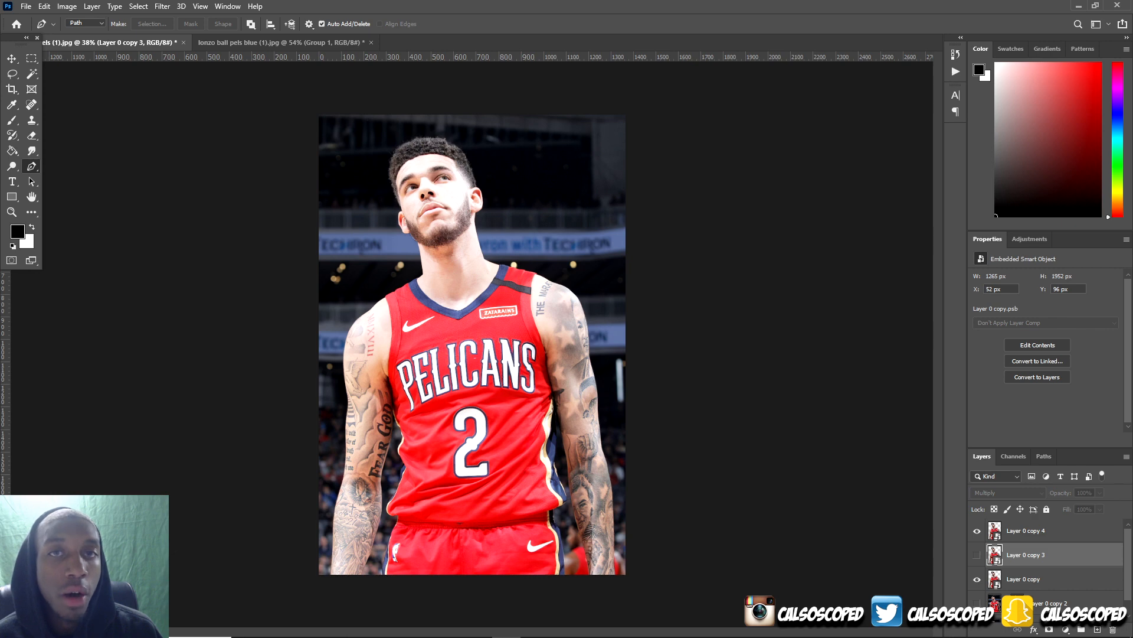
Step: Preview Multiply on the top cutout, Layer 0 copy 4, and return its blend mode to Screen
left_click(1026, 530)
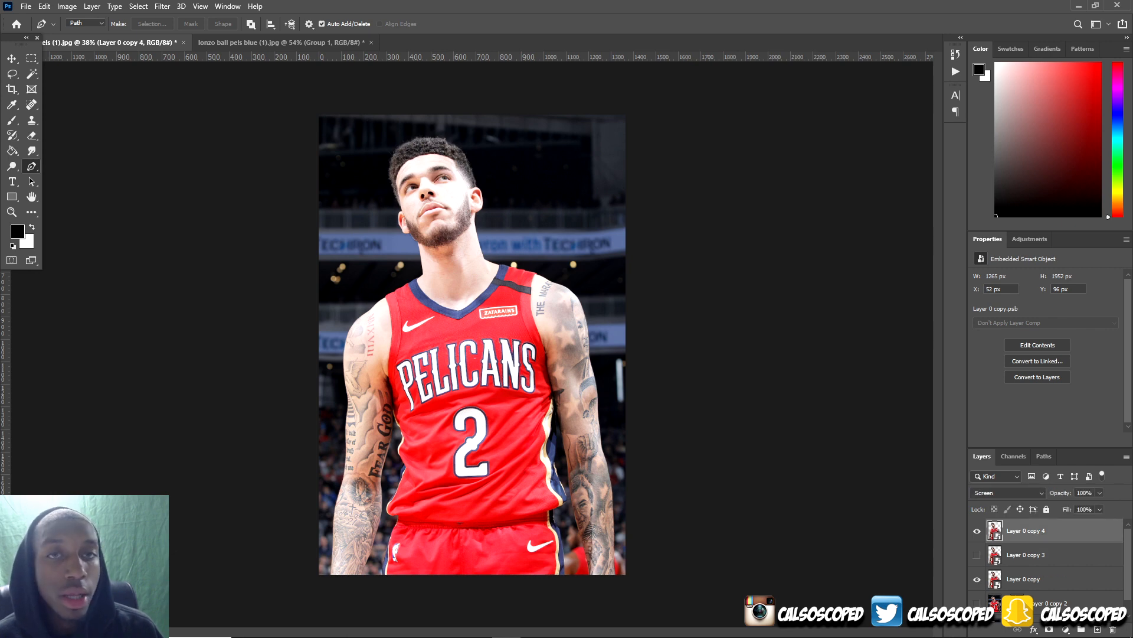
left_click(1008, 493)
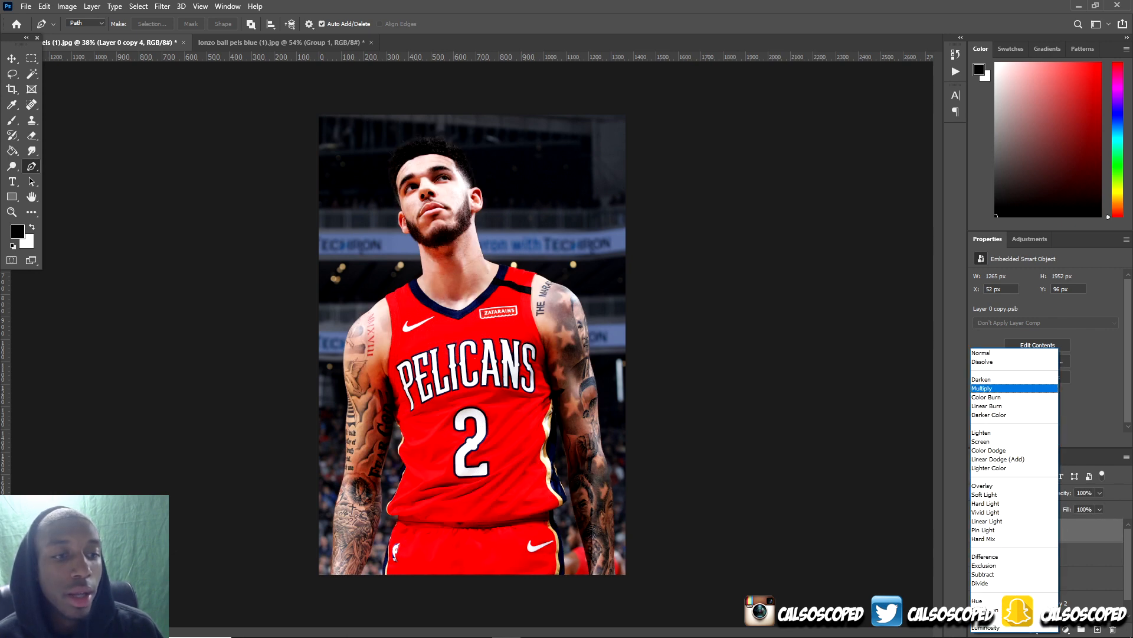
left_click(1003, 441)
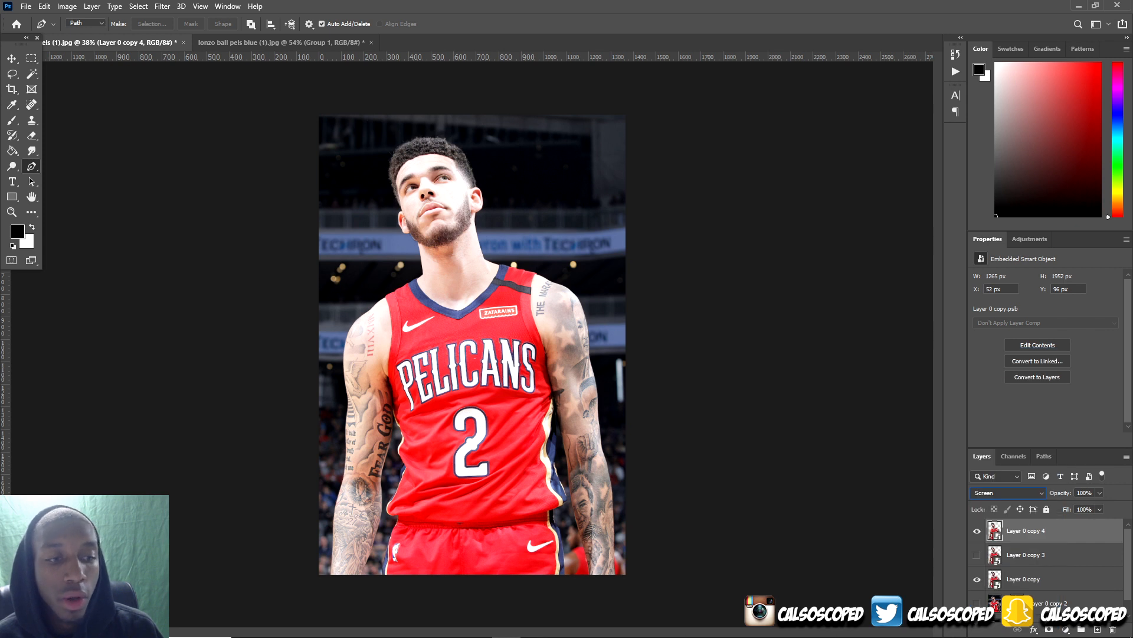
Step: In the blending options of Layer 0 copy 4, split the Underlying Layer black Blend If slider to 137 / 181
right_click(983, 525)
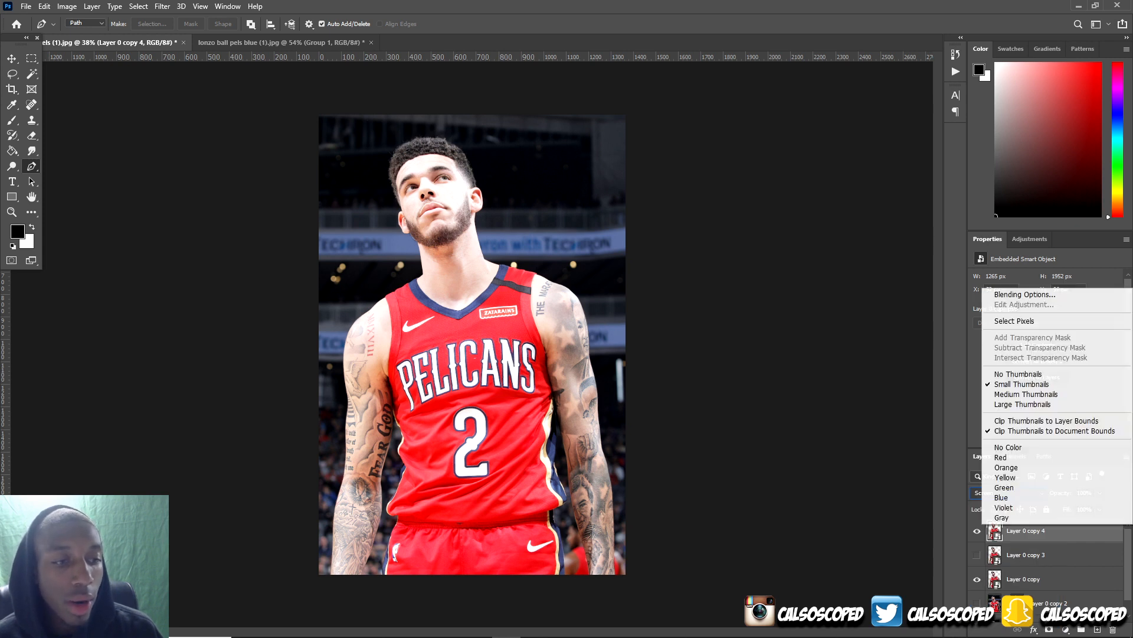
left_click(1024, 294)
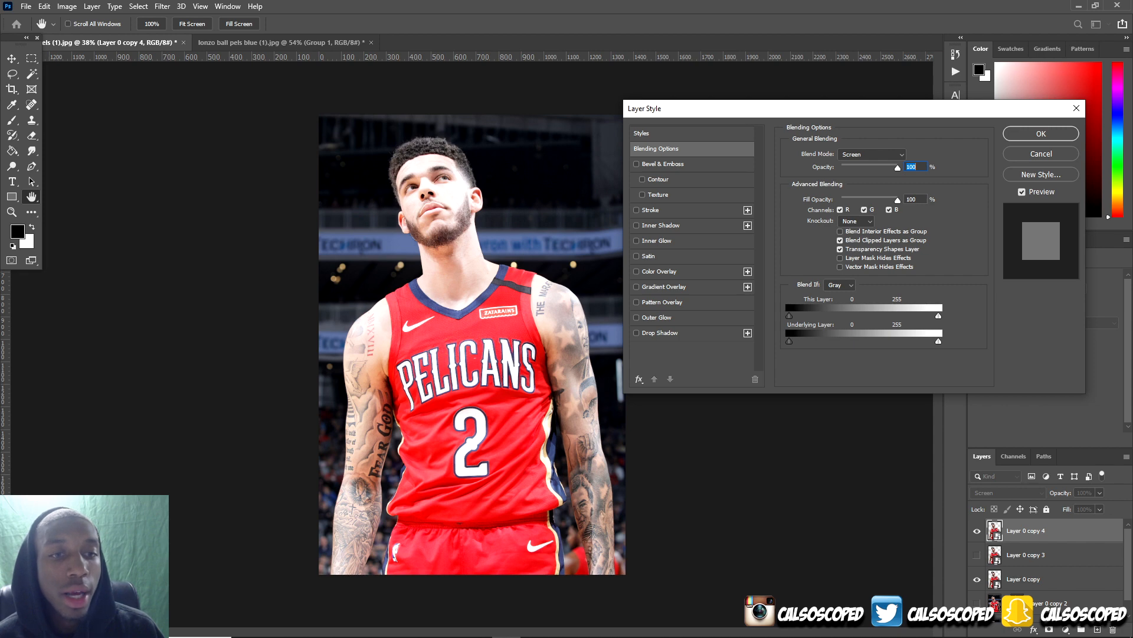
mouse_move(790, 341)
left_mouse_down()
mouse_move(886, 341)
mouse_move(801, 341)
left_mouse_up()
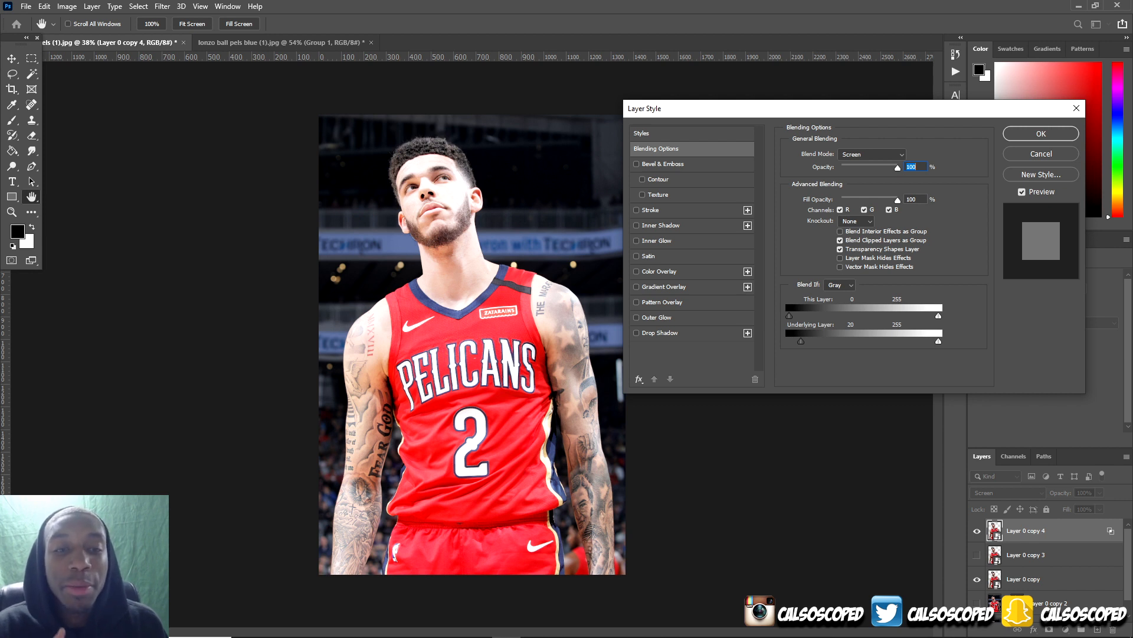
left_click_drag(801, 340, 882, 341)
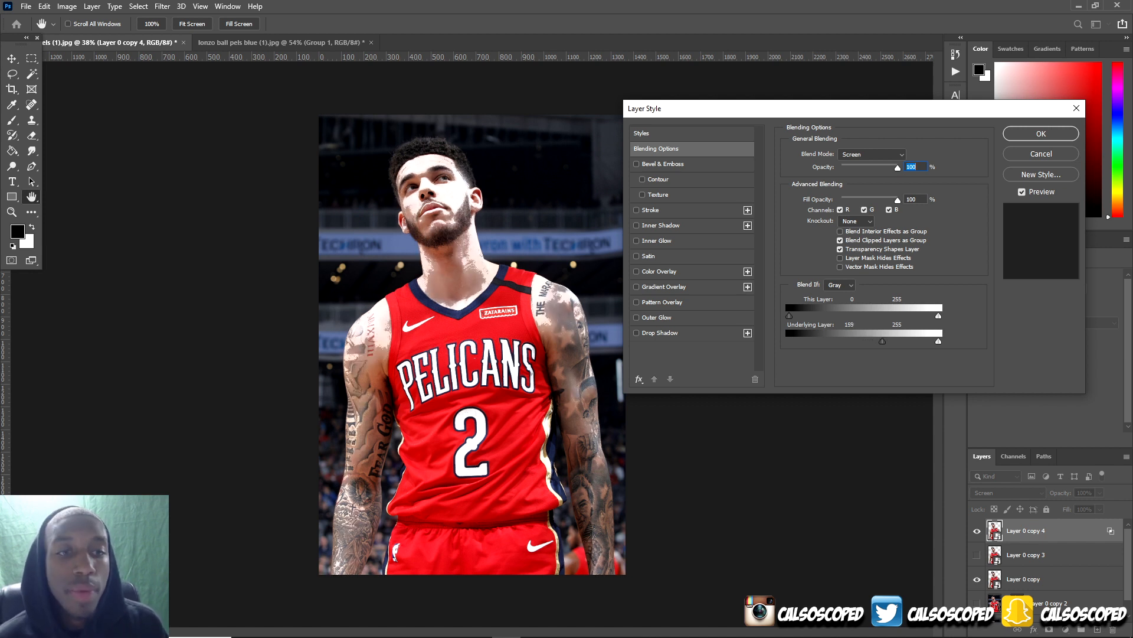
key("alt")
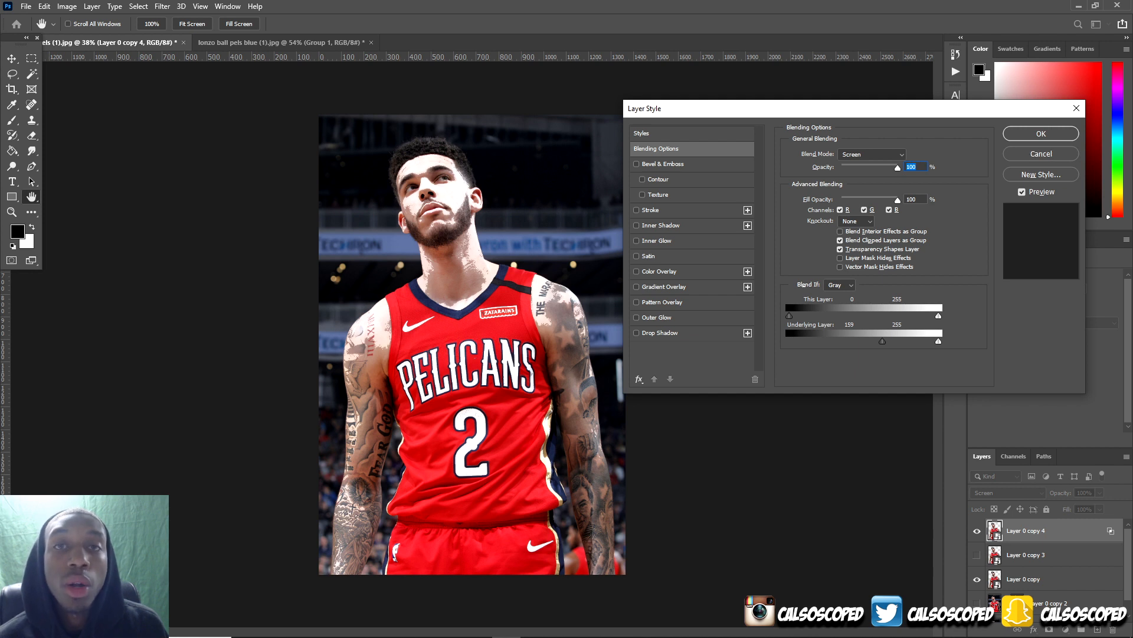
key("alt")
key("alt")
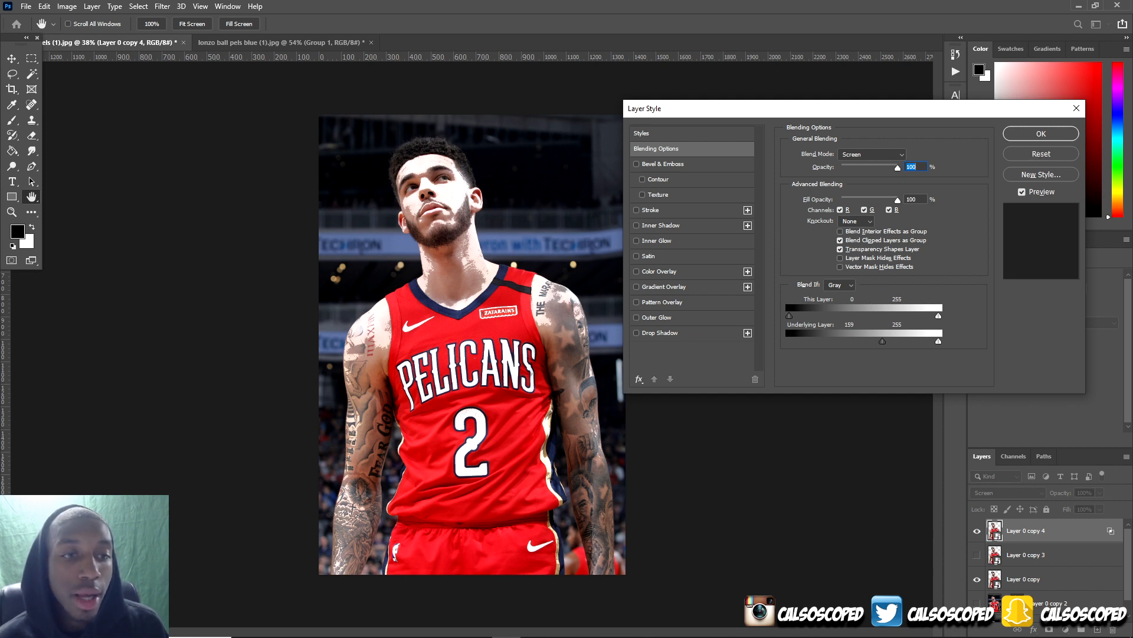
left_click_drag(881, 341, 856, 341)
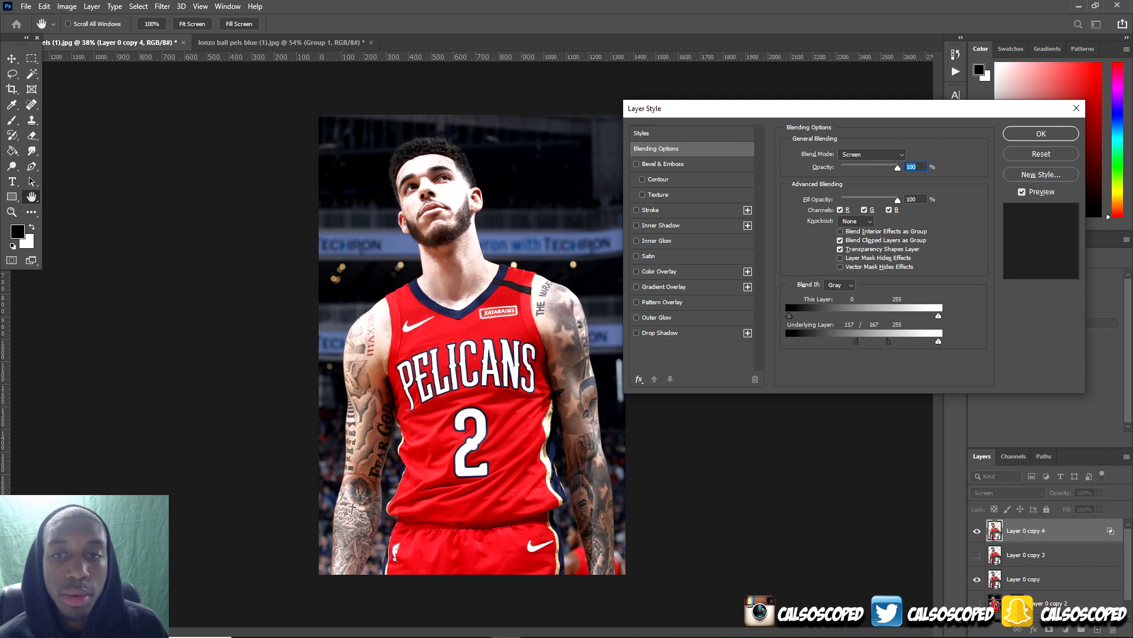
mouse_move(880, 341)
left_mouse_down()
mouse_move(918, 341)
mouse_move(868, 341)
left_mouse_up()
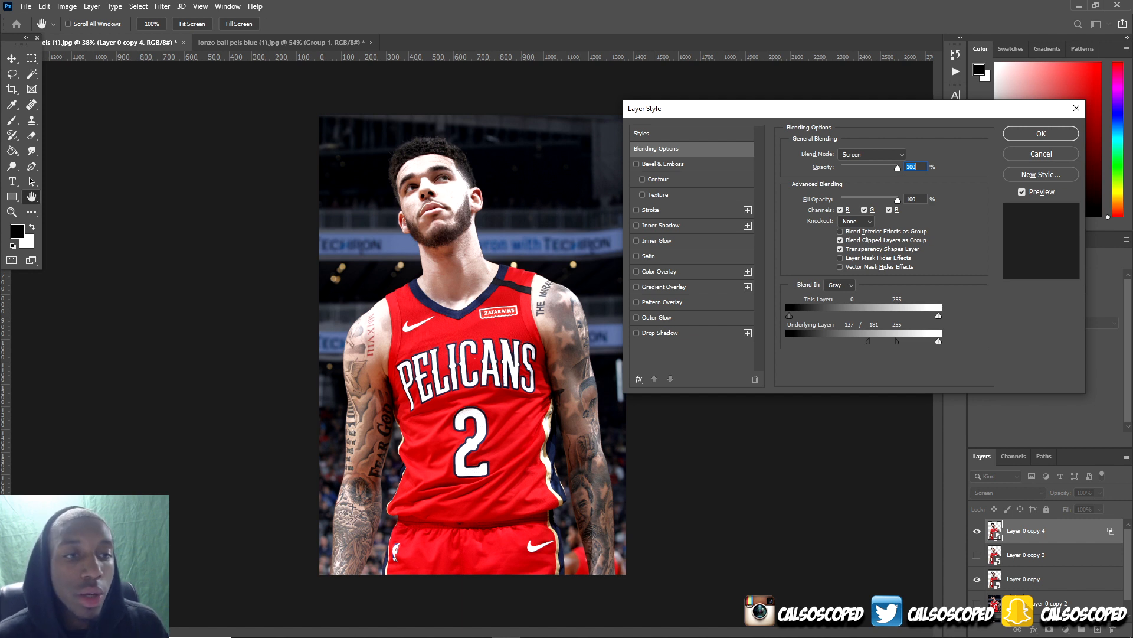
Step: Split the This Layer white Blend If slider of Layer 0 copy 4 to 229 / 255 and apply the layer style
mouse_move(939, 315)
left_mouse_down()
mouse_move(884, 316)
mouse_move(918, 316)
left_mouse_up()
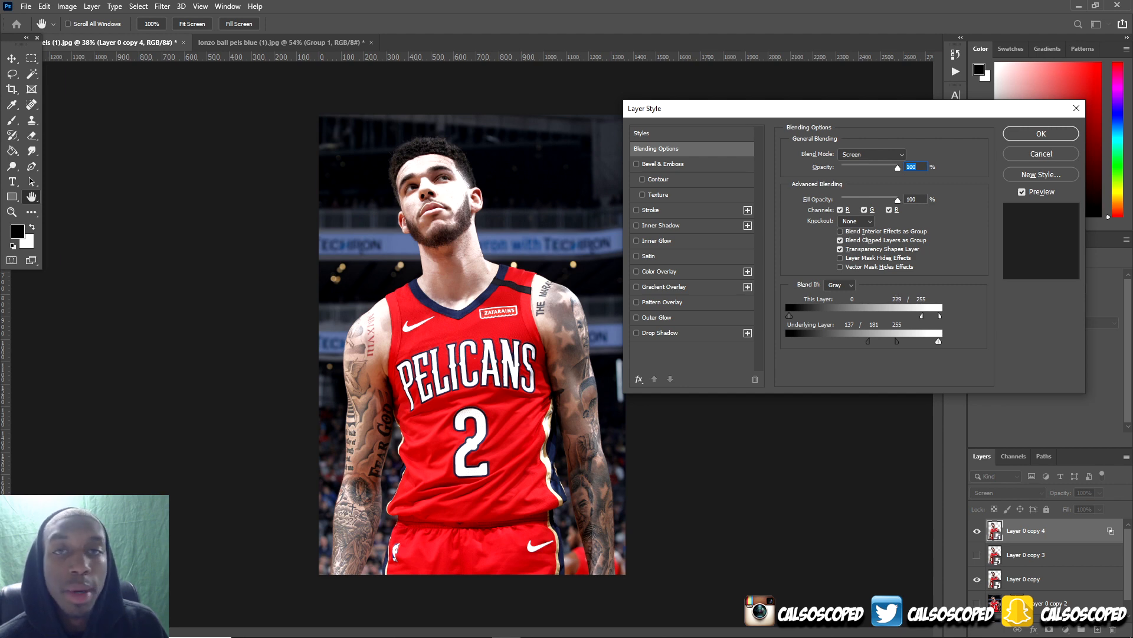
key("Return")
key("p")
Step: Show Layer 0 copy 3 and split its Underlying Layer white Blend If slider to 132 / 239 in the blending options
left_click(1027, 555)
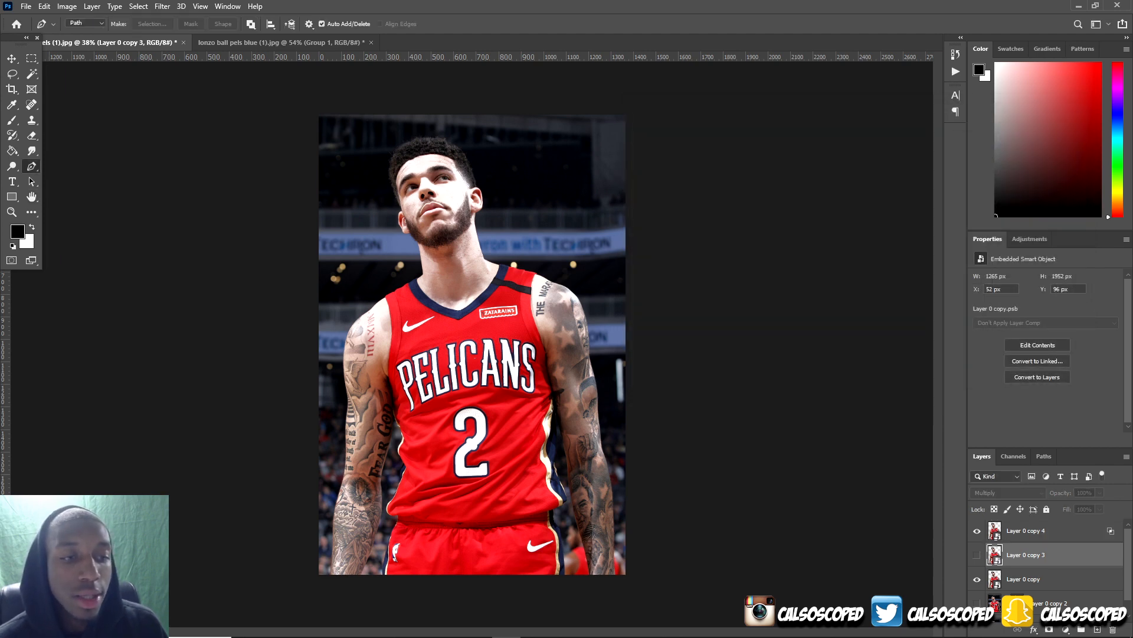
left_click(977, 554)
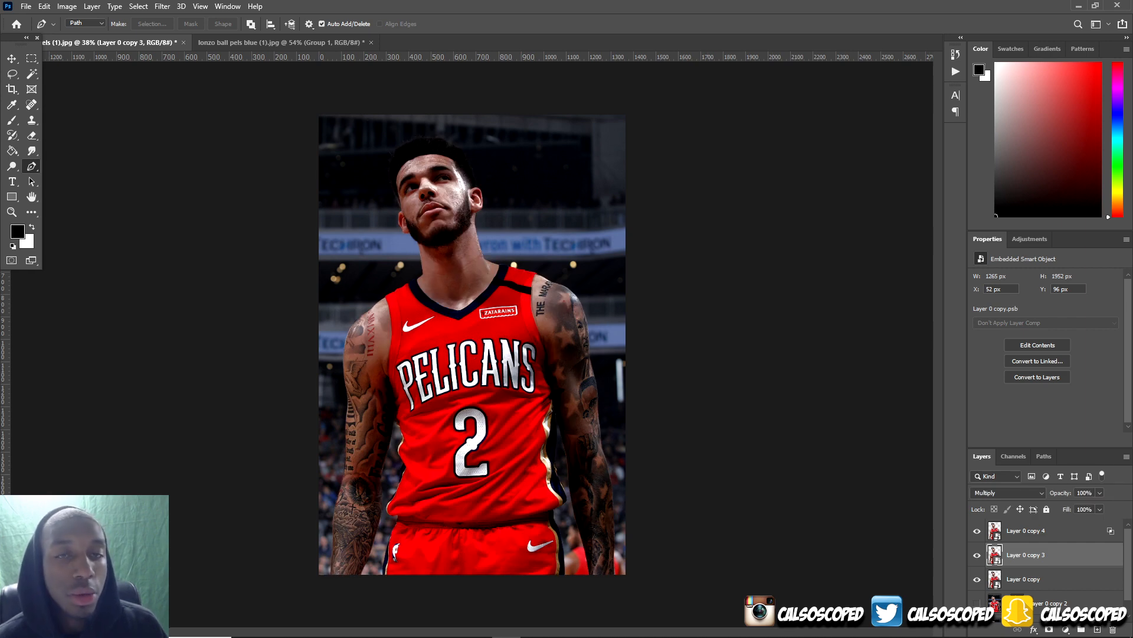
right_click(1027, 552)
left_click(1004, 318)
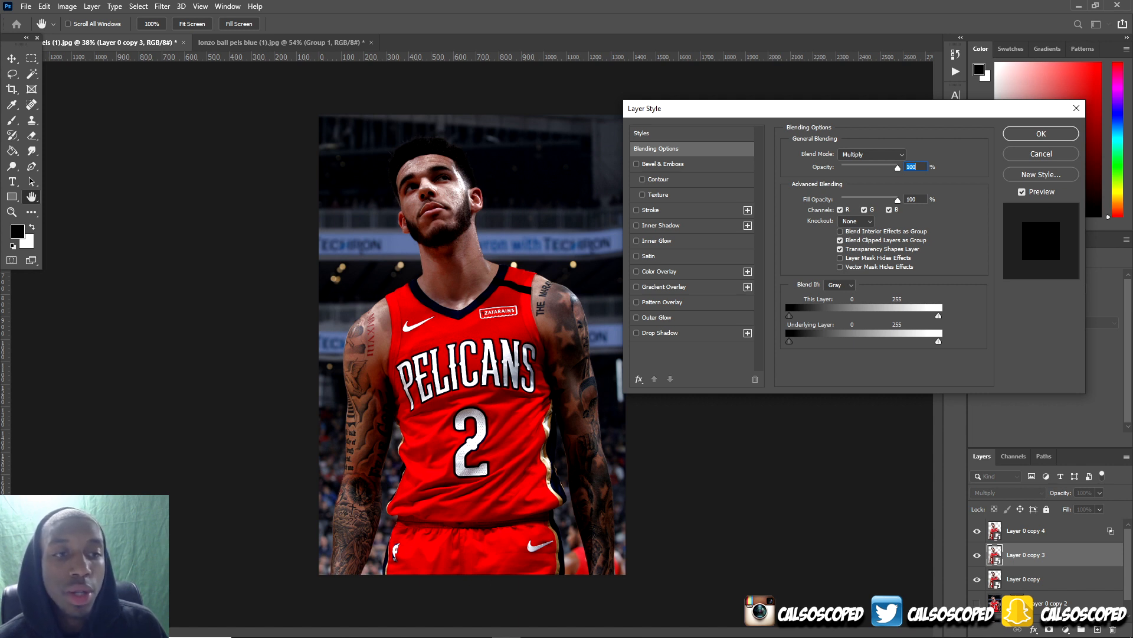
left_click_drag(939, 341, 895, 341)
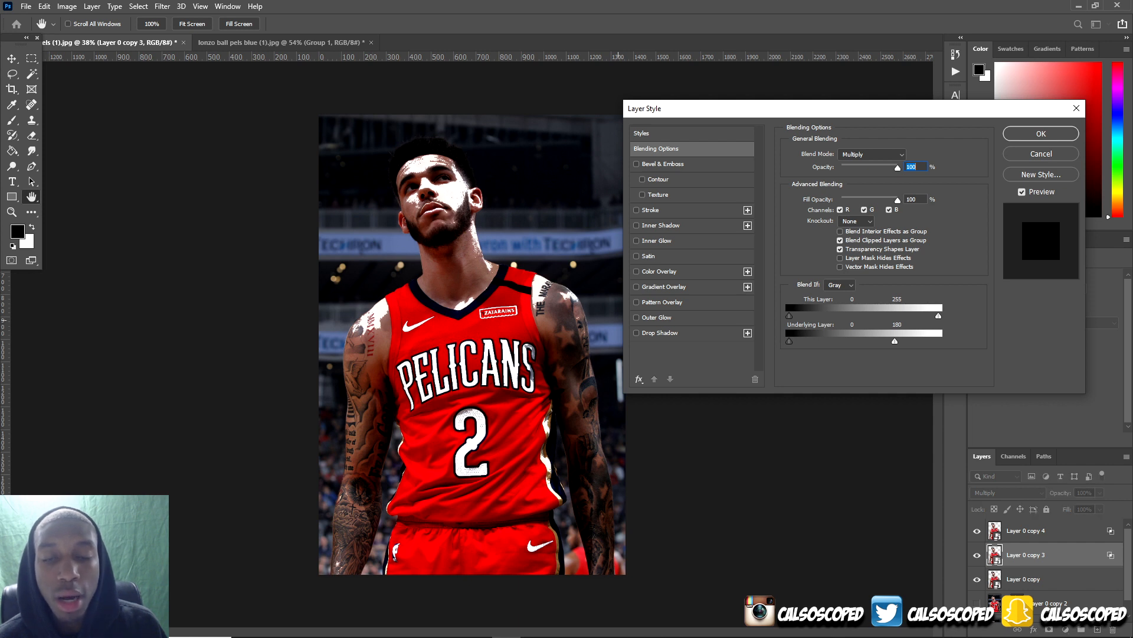
mouse_move(894, 341)
left_mouse_down("alt")
mouse_move(837, 341)
mouse_move(939, 341)
mouse_move(865, 341)
left_mouse_up("alt")
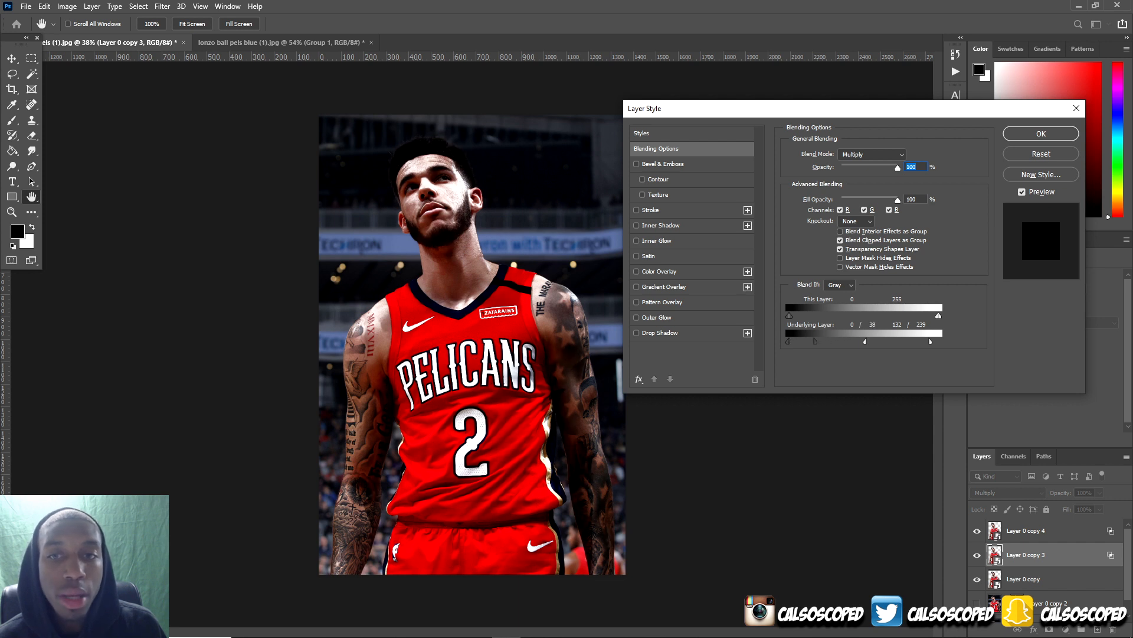
Step: Split the This Layer black Blend If slider of Layer 0 copy 3 to 0 / 50 and apply the layer style
left_click_drag(790, 316, 823, 316, "alt")
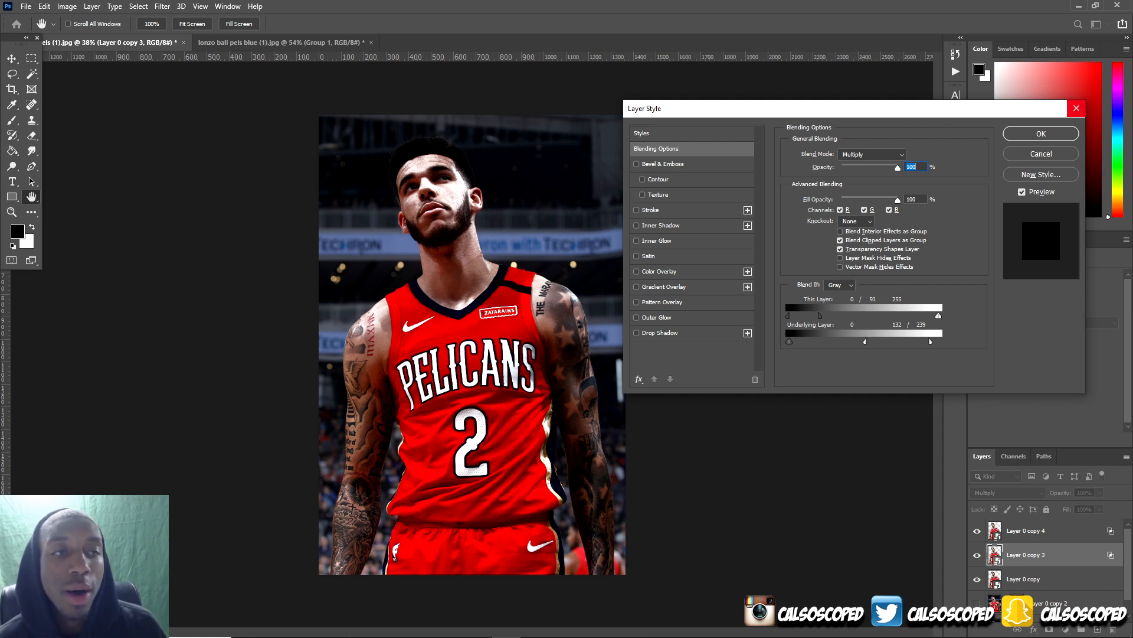
left_click(1042, 134)
key("p")
Step: Compare the player with and without the Multiply cutout, Layer 0 copy 3, and lower its fill to 77%
left_click(977, 555)
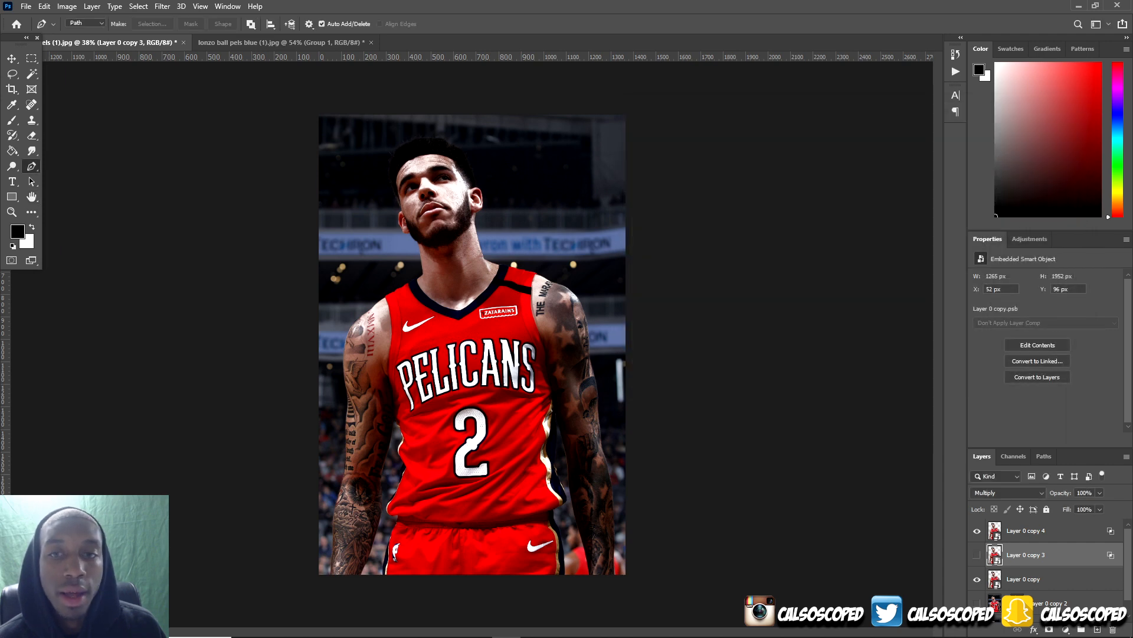
left_click(977, 555)
scroll(376, 344, "down", 2)
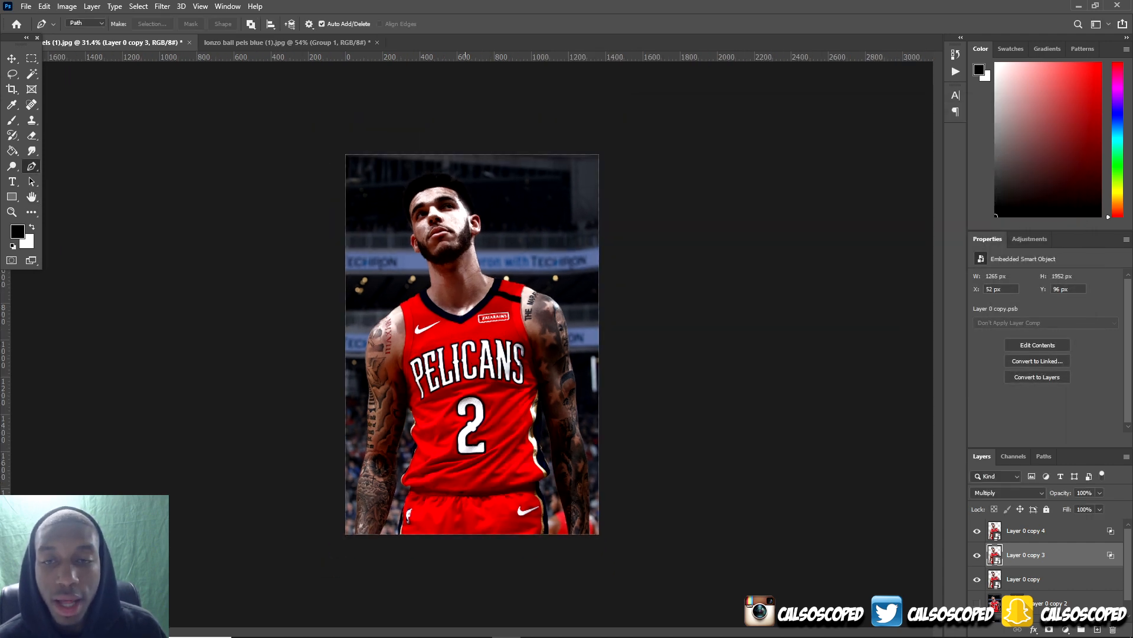
scroll(390, 344, "up", 3)
key("v")
scroll(469, 217, "up", 2)
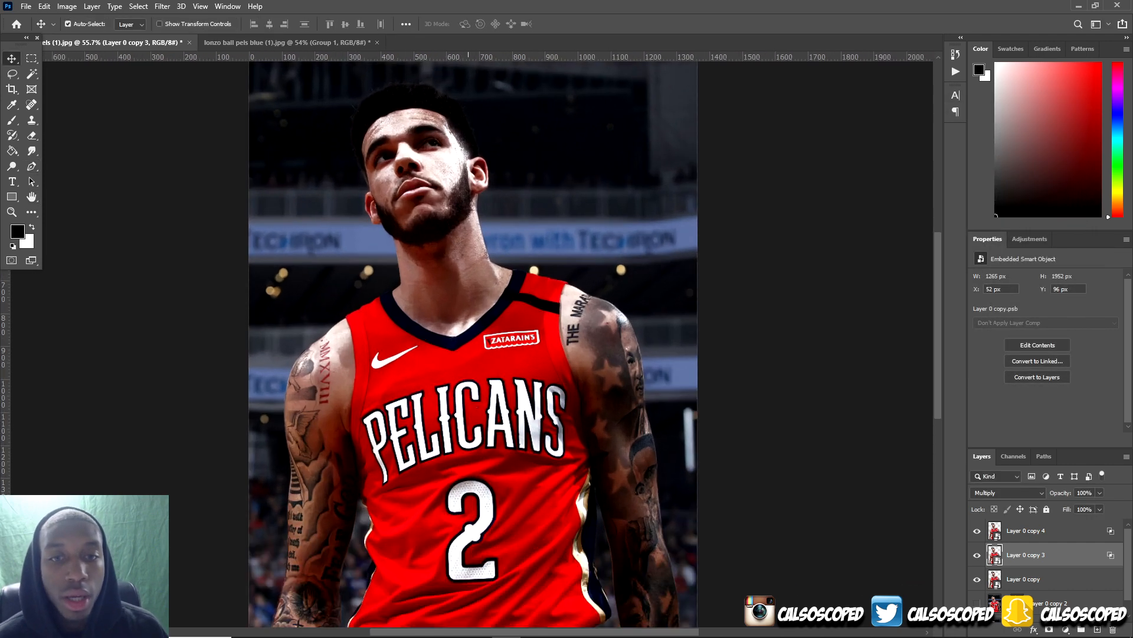
scroll(449, 292, "down", 3)
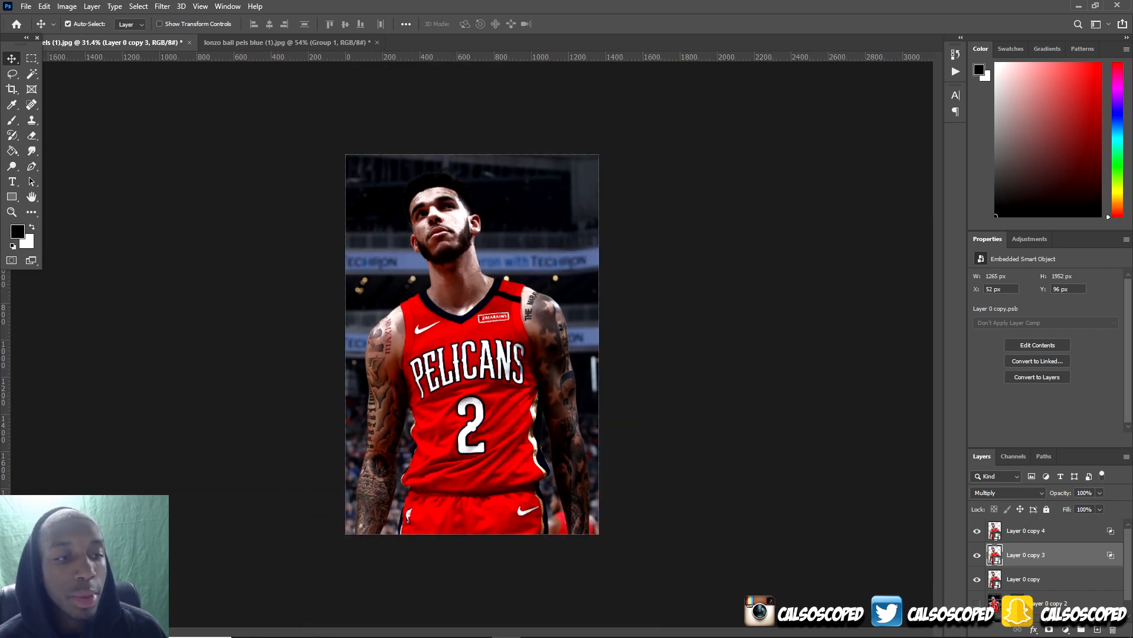
left_click(1100, 509)
mouse_move(1101, 522)
left_mouse_down()
mouse_move(1067, 522)
mouse_move(1088, 522)
left_mouse_up()
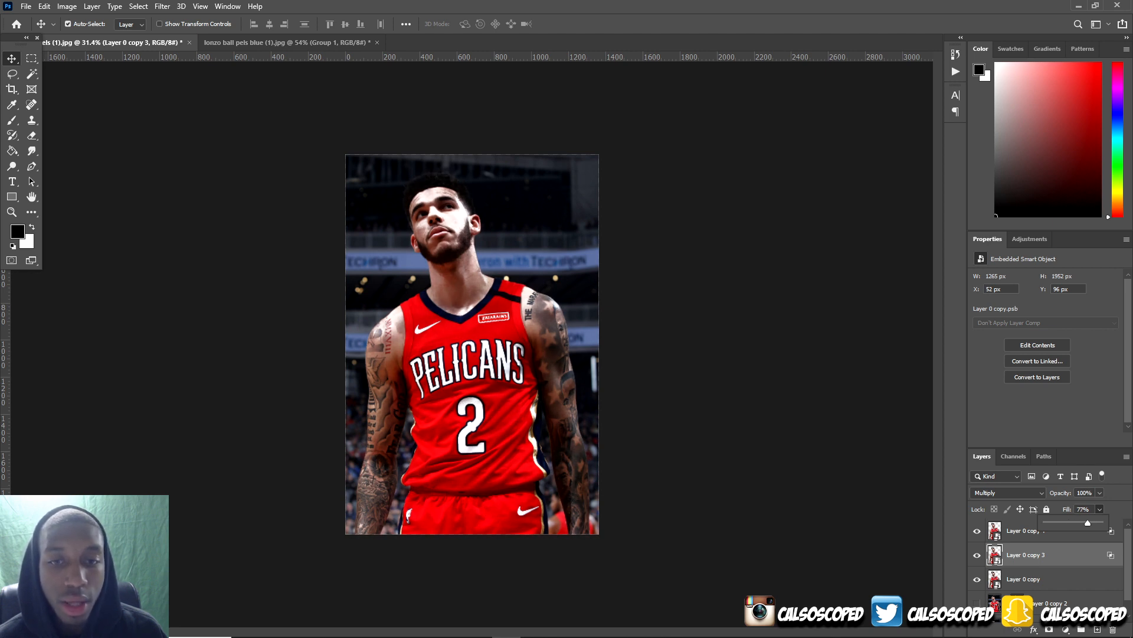
Step: Add a layer mask to Layer 0 copy 3 and brush black over the player's head, neck and arm at 27% flow
left_click(1049, 630)
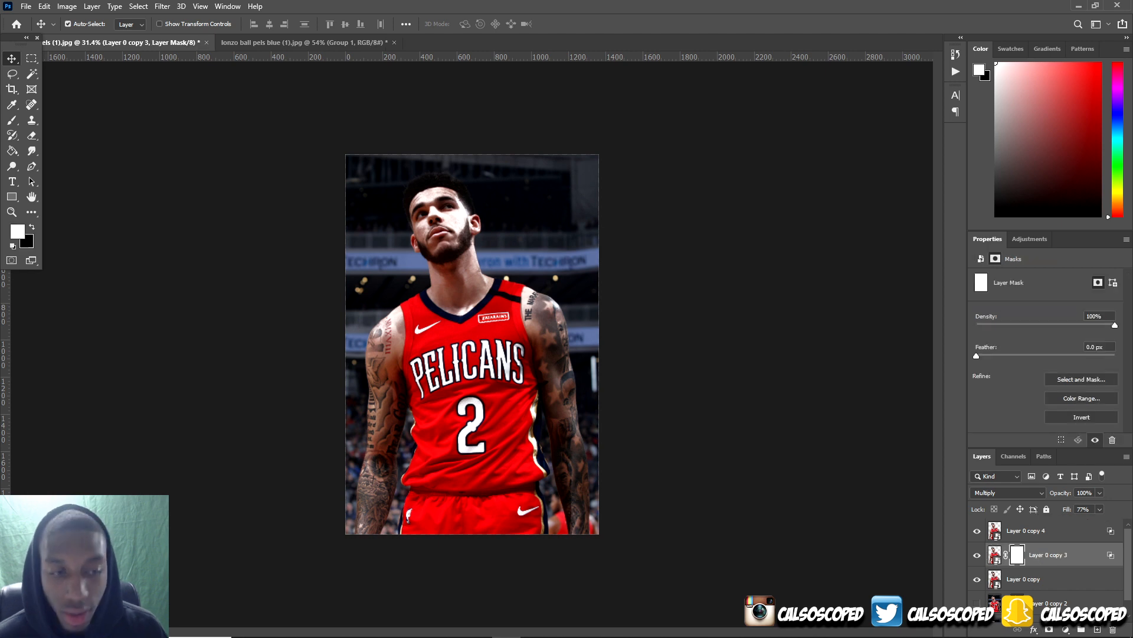
key("b")
key("x")
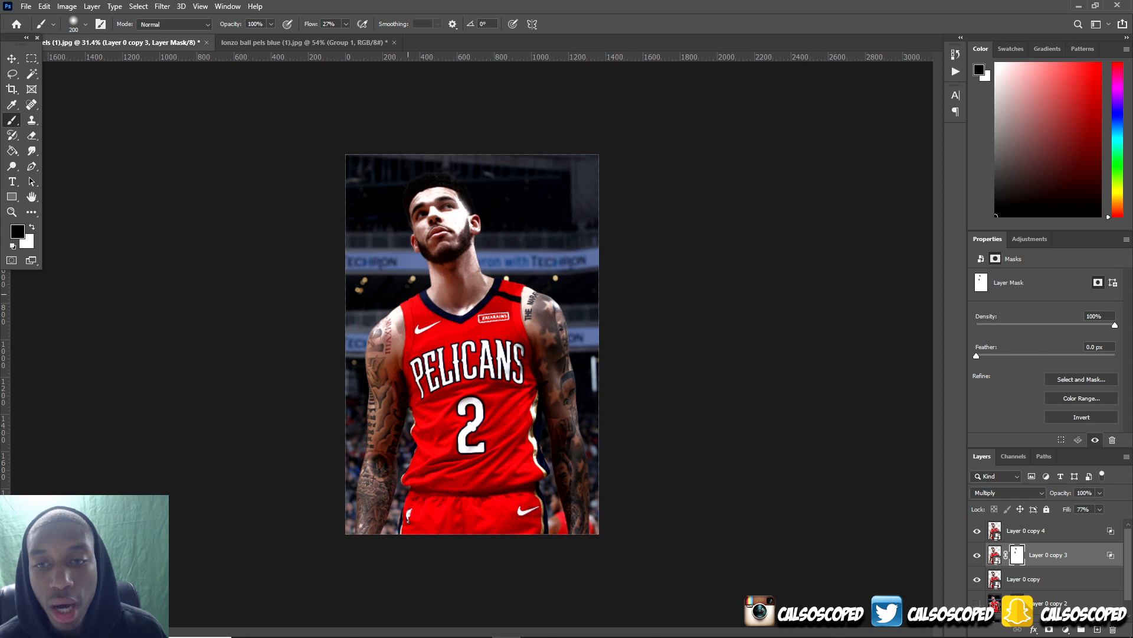
left_click_drag(371, 387, 353, 506)
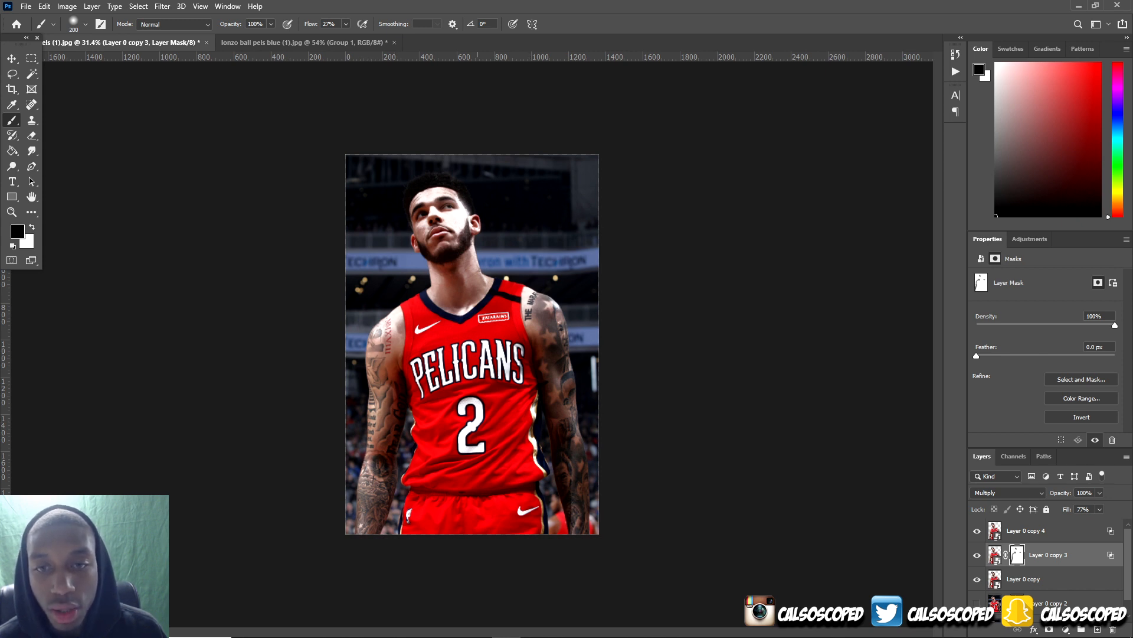
left_click_drag(484, 280, 478, 221)
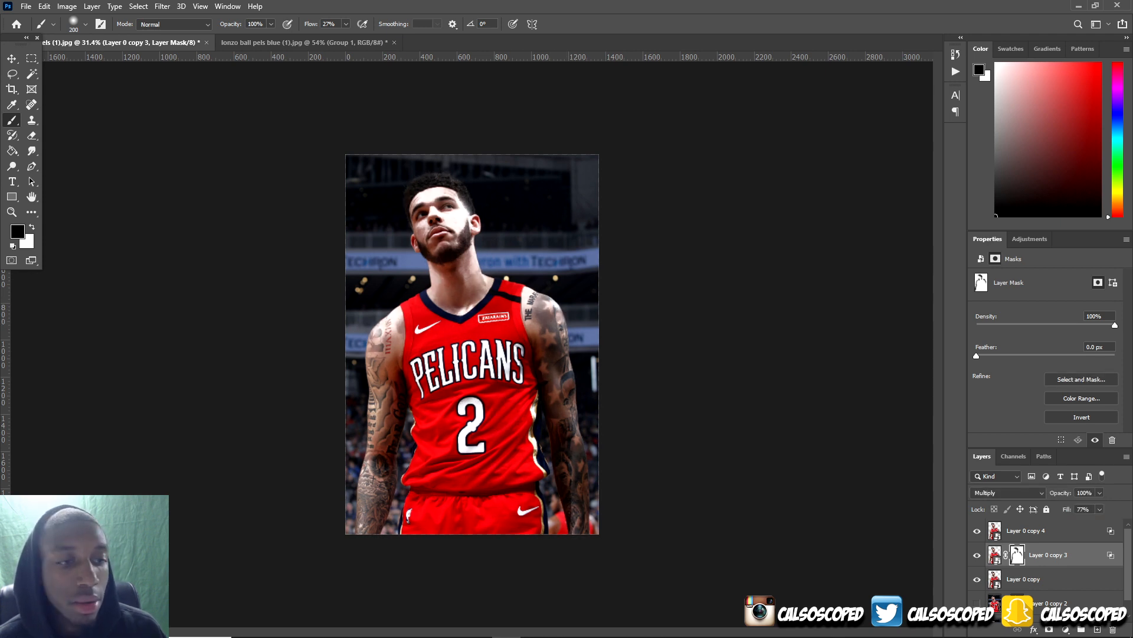
Step: Add a layer mask to Layer 0 copy 4 and softly brush black over the hair and forehead at 17% flow
left_click(1039, 531)
left_click(1049, 630)
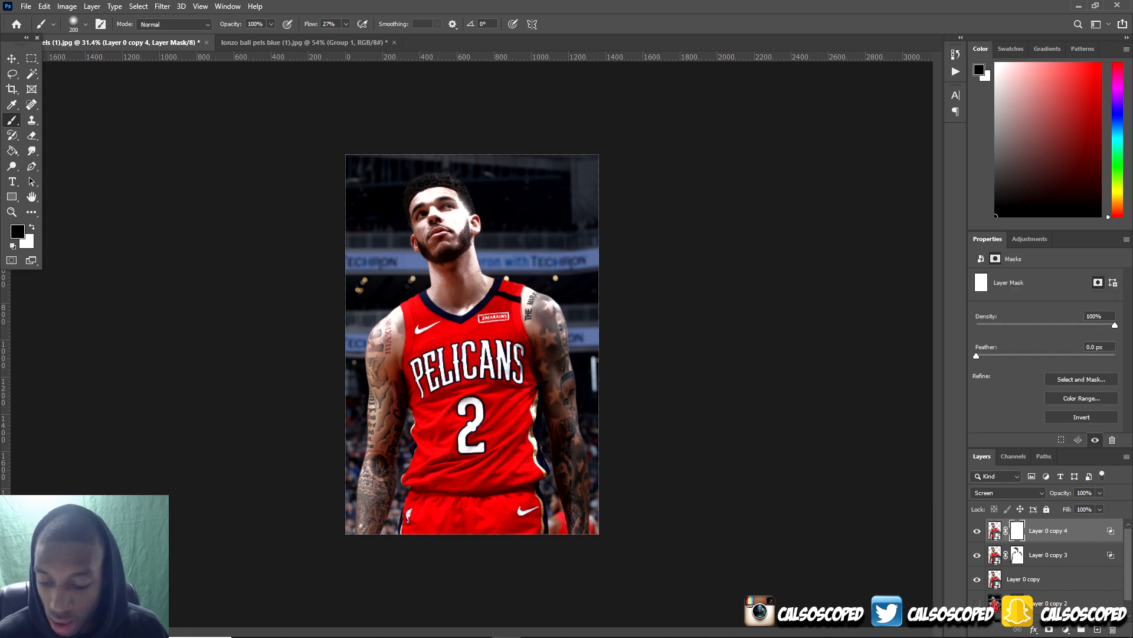
scroll(435, 345, "up", 2)
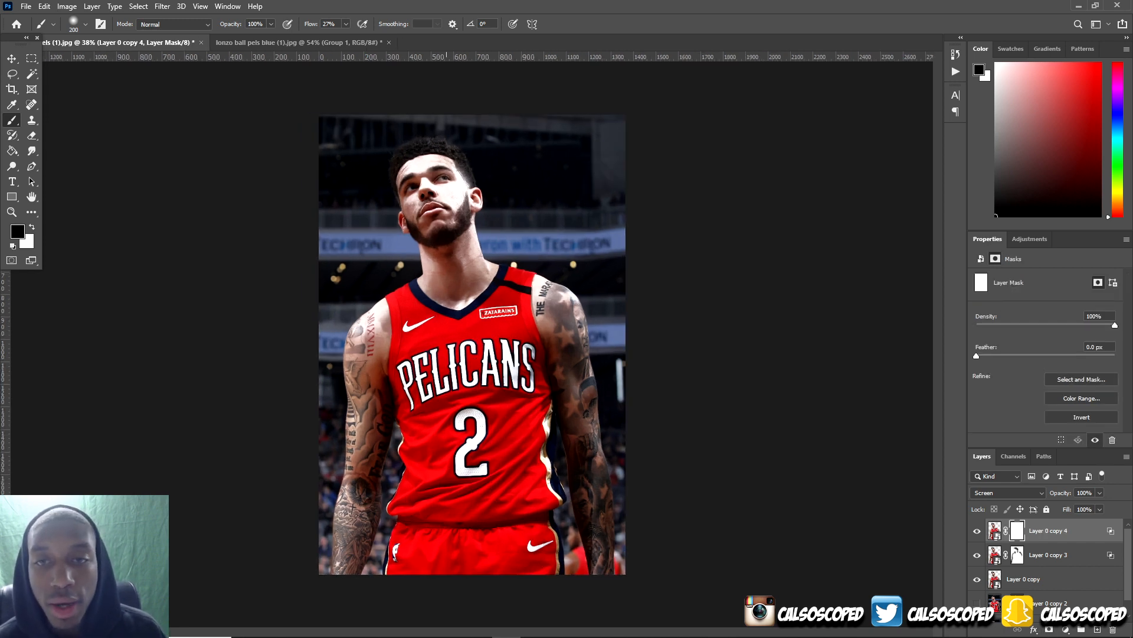
left_click_drag(346, 24, 339, 26)
mouse_move(441, 162)
left_mouse_down()
mouse_move(453, 189)
mouse_move(460, 177)
mouse_move(420, 175)
left_mouse_up()
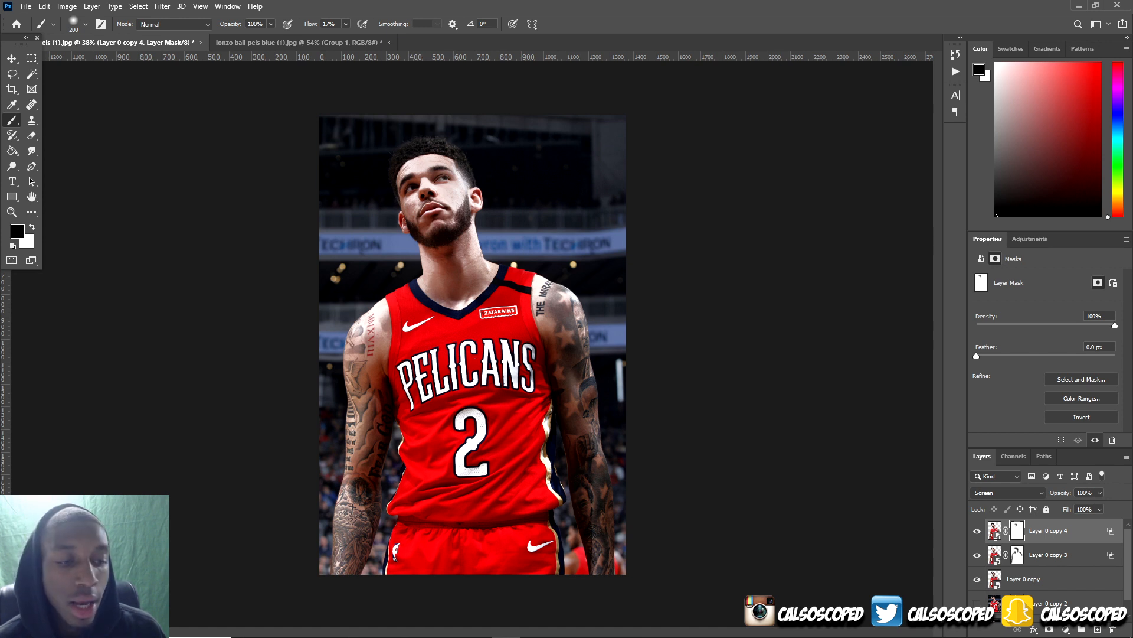
Step: Compare the player with the Screen cutout, Layer 0 copy 4, hidden and shown
left_click(977, 531)
left_click(977, 531)
left_click(977, 530)
left_click(977, 530)
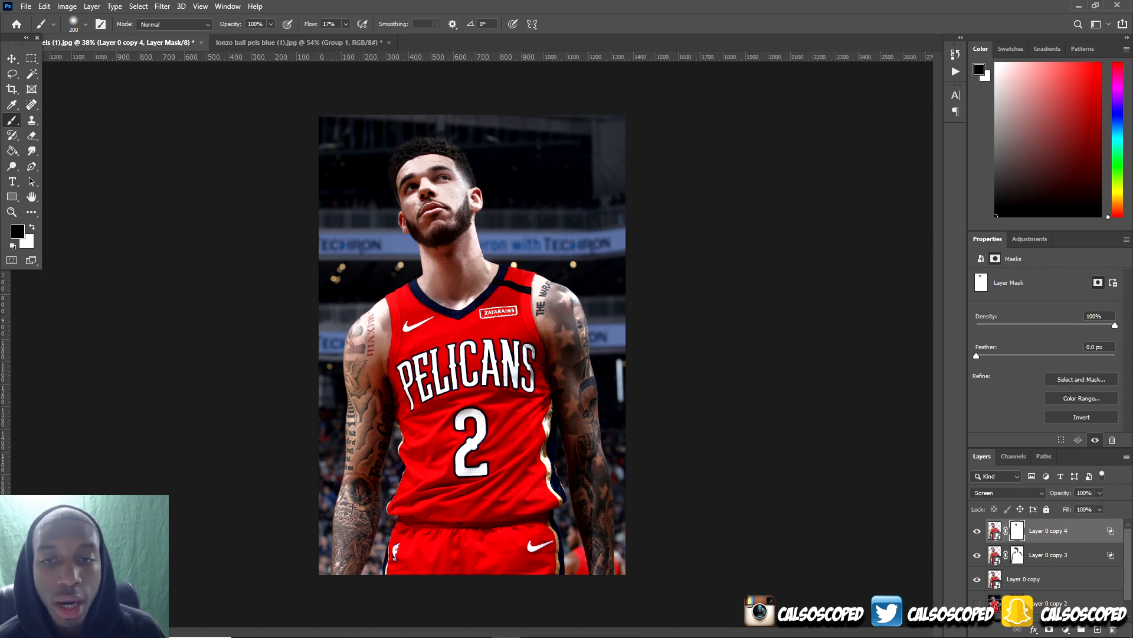
scroll(472, 248, "down", 4)
scroll(472, 248, "up", 4)
Step: Try a brush stroke over the neck on the Layer 0 copy 4 mask, undo it, and switch between the two cutout masks
mouse_move(473, 228)
left_mouse_down()
mouse_move(487, 271)
mouse_move(463, 263)
mouse_move(453, 272)
mouse_move(466, 284)
left_mouse_up()
key("ctrl+z")
left_click(1017, 554)
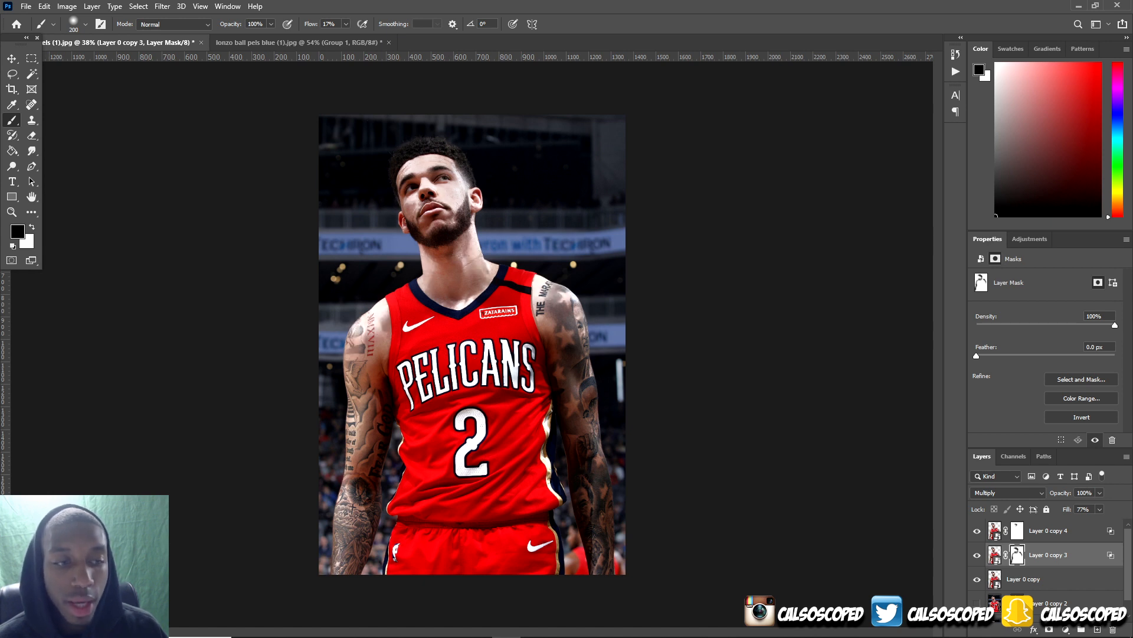
left_click(1049, 530)
left_click(1017, 531)
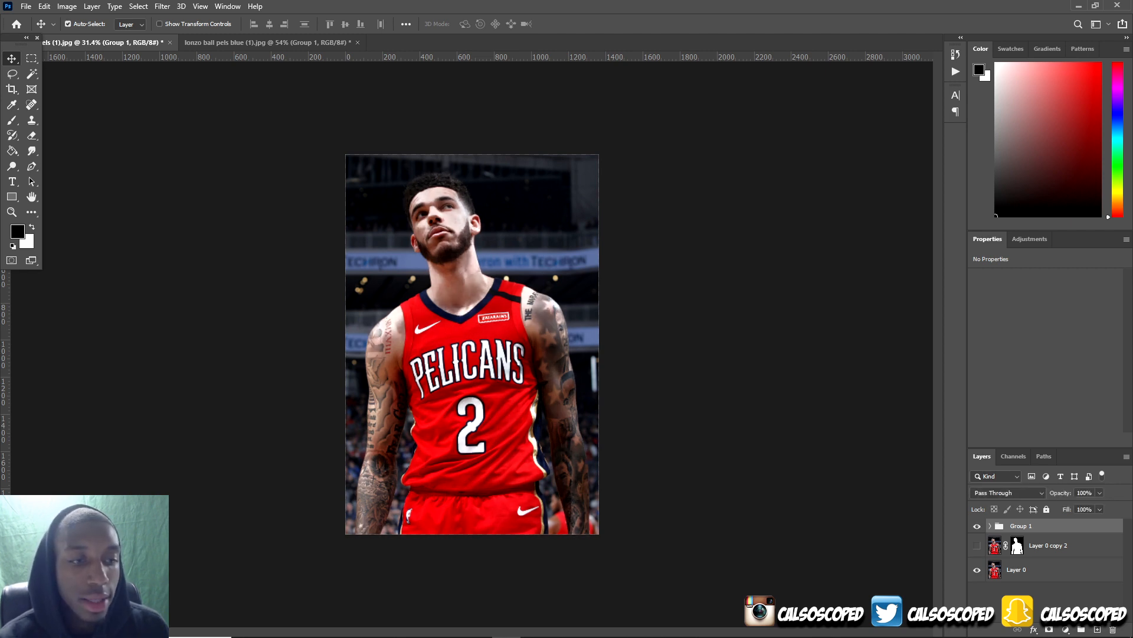
Step: Open Group 1, select the Layer 0 copy 4 mask with the Brush tool, and examine the masked player up close
left_click(991, 526)
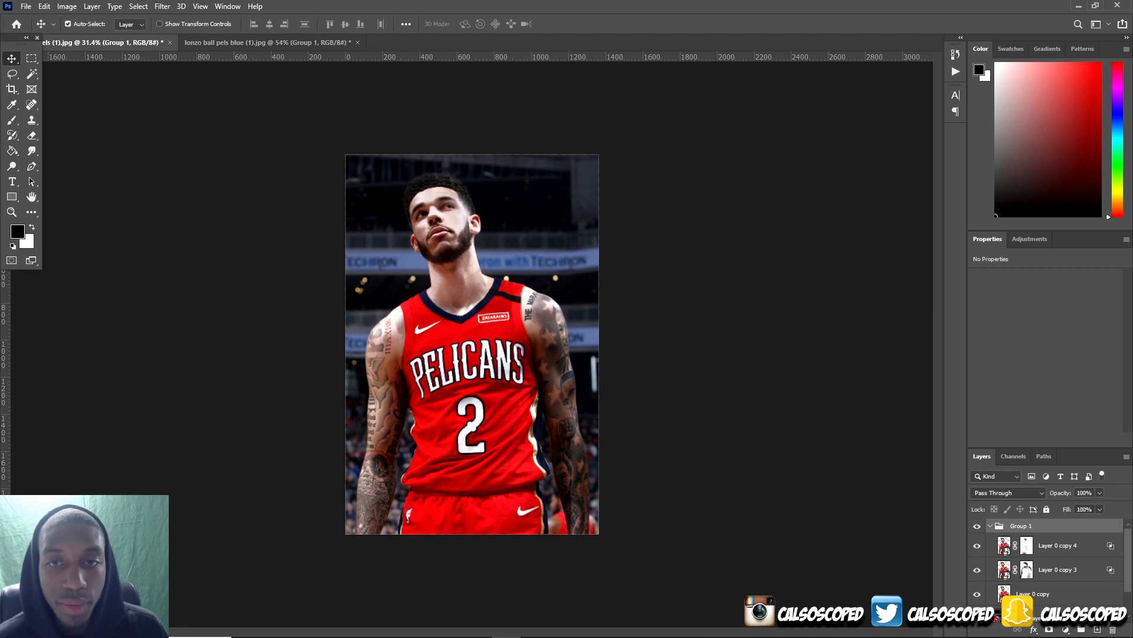
left_click(1027, 545)
key("b")
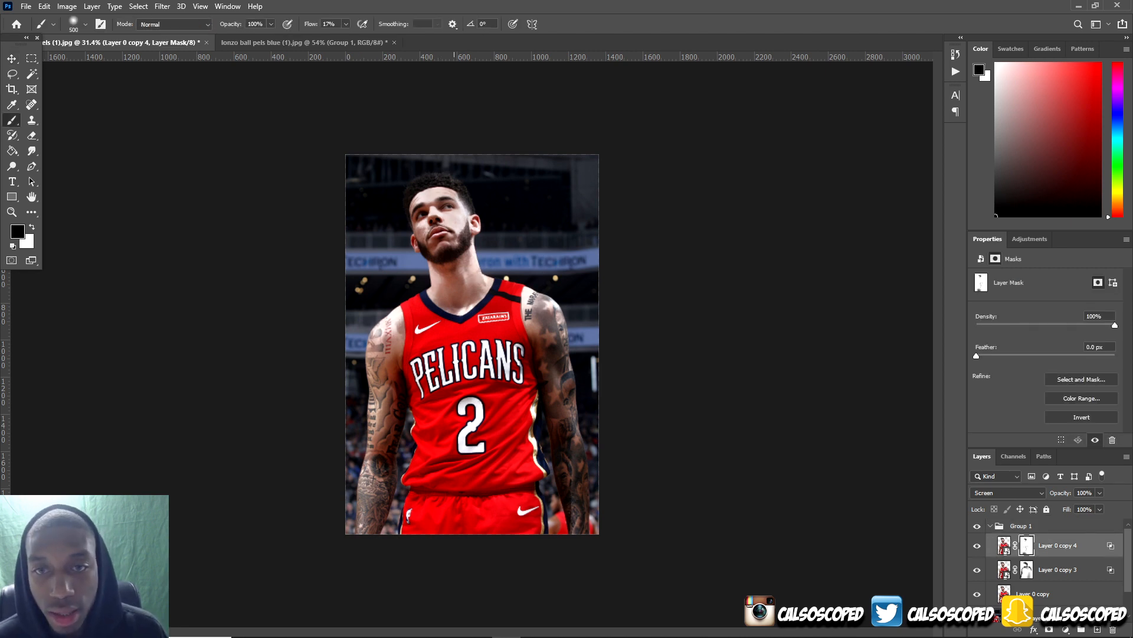
scroll(469, 298, "up", 5)
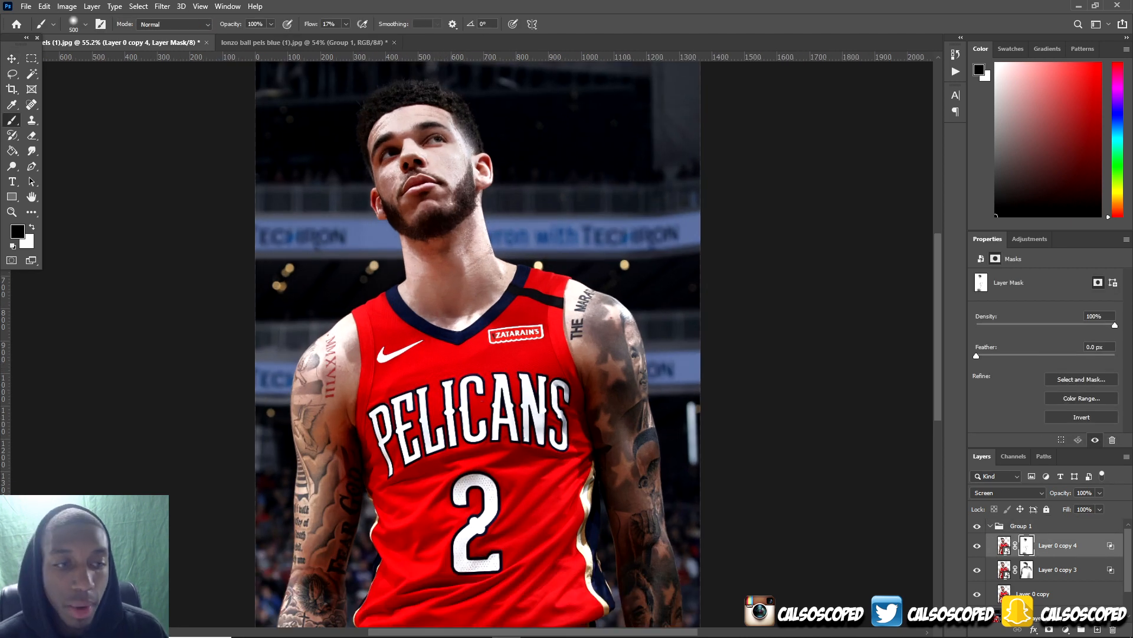
scroll(472, 342, "down", 2)
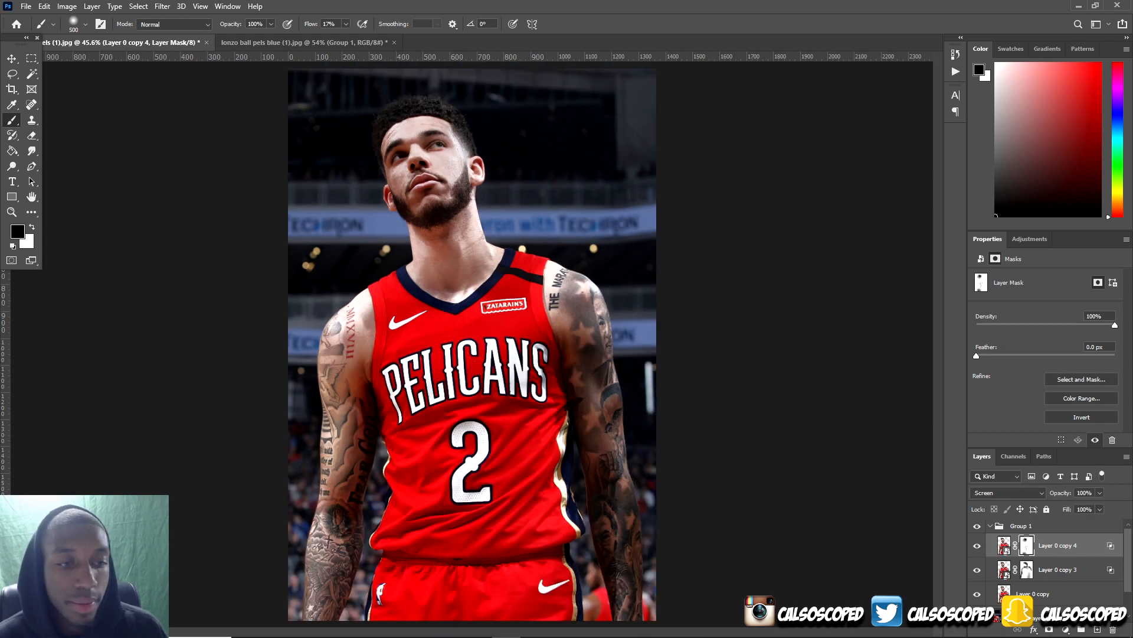
scroll(471, 343, "down", 1)
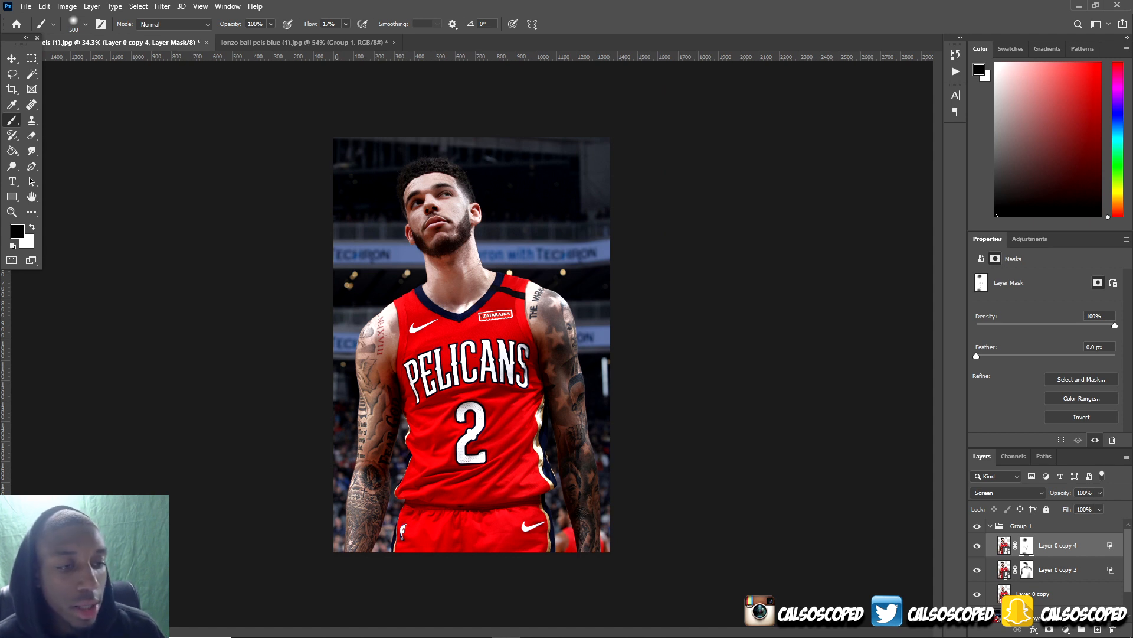
left_click(1022, 526)
left_click(991, 526)
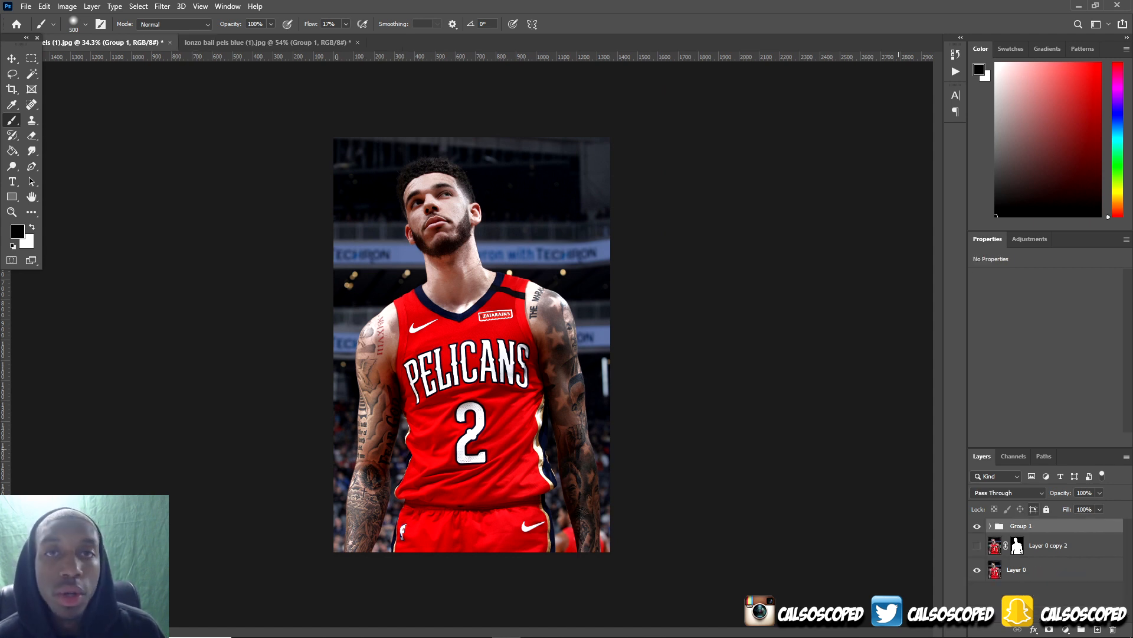
Step: Review the cutout layers inside Group 1: Layer 0 copy 4, Layer 0 copy 3 and Layer 0 copy
left_click(991, 526)
left_click(1005, 545)
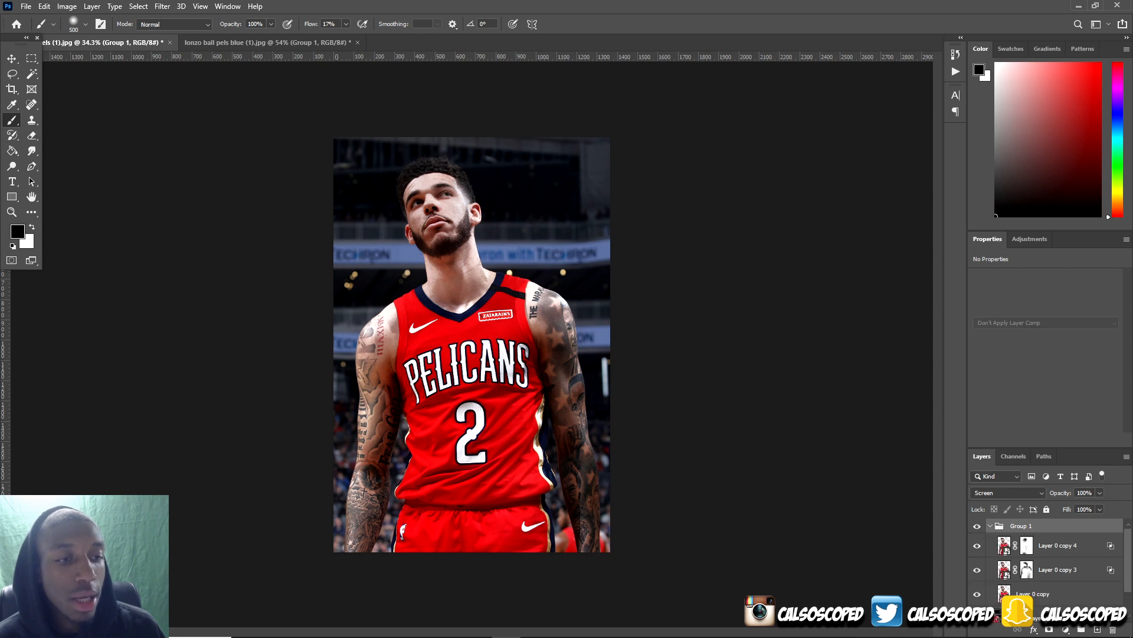
left_click(1005, 570)
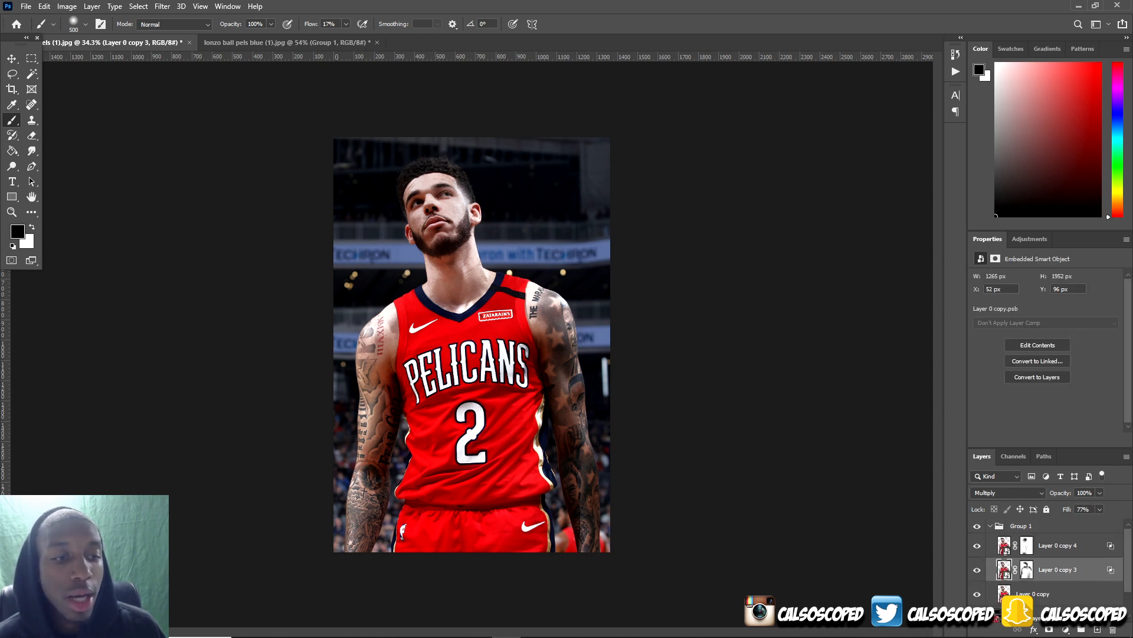
left_click(1004, 593)
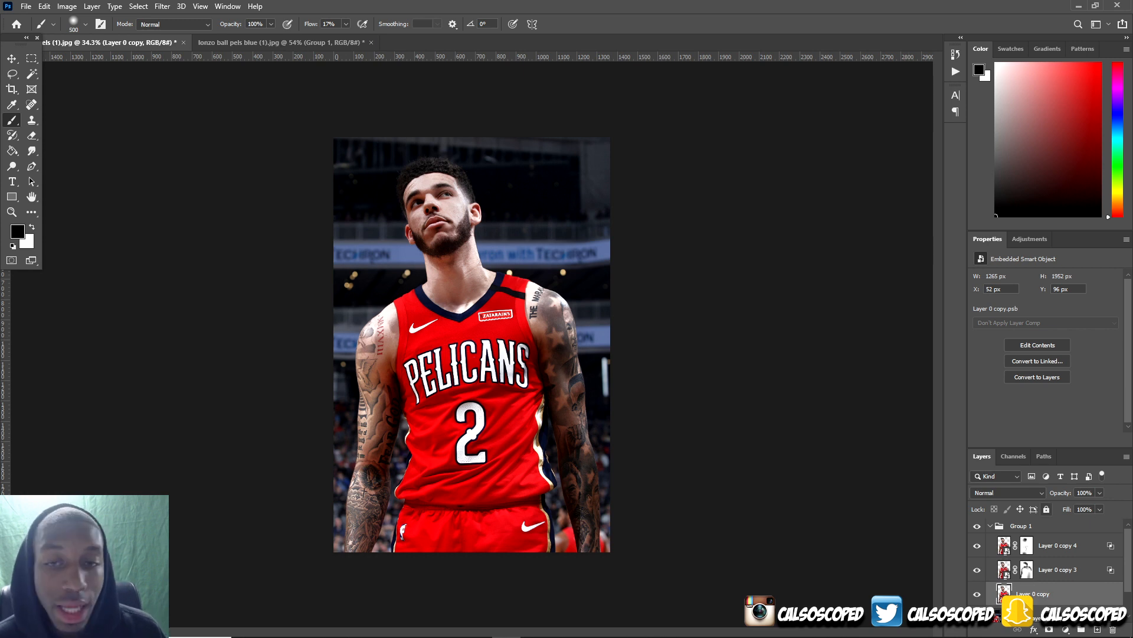
left_click(1021, 526)
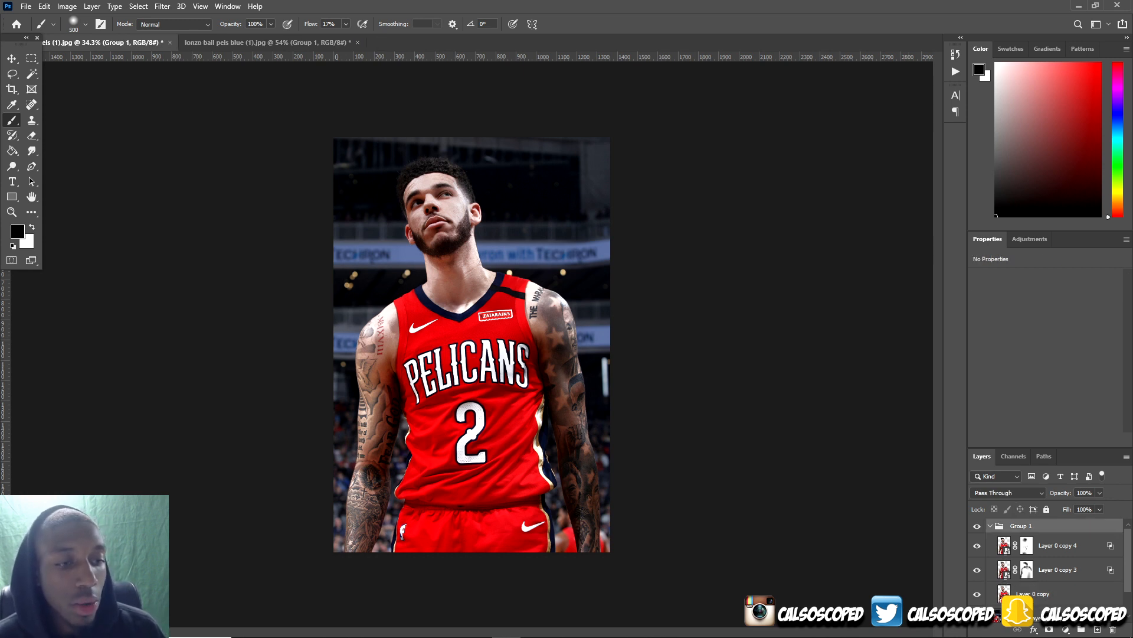
left_click(990, 526)
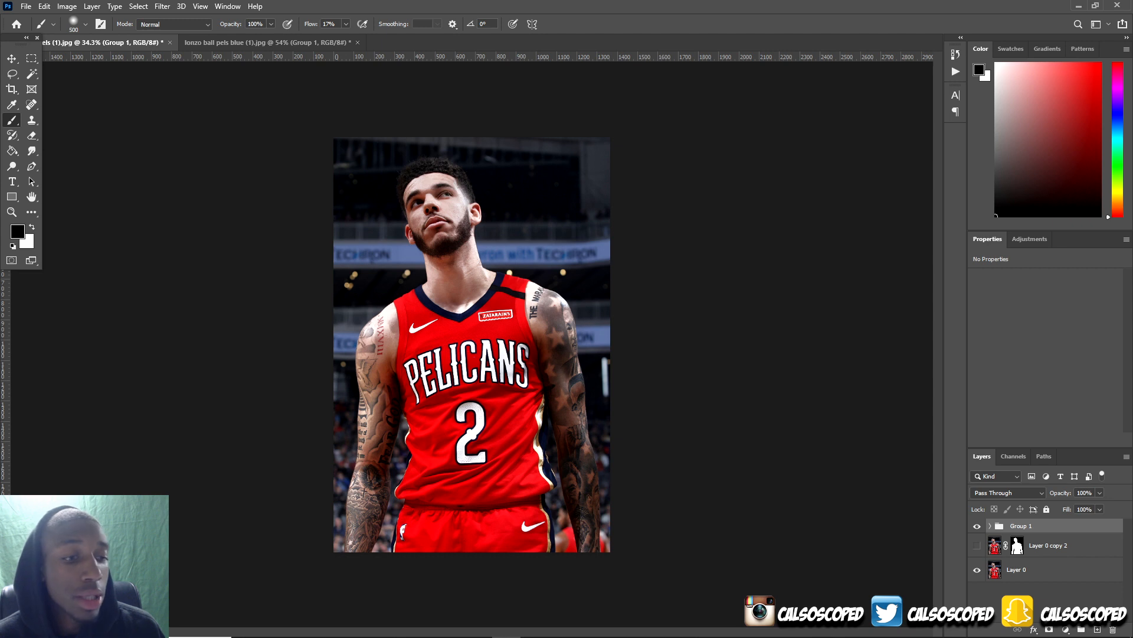
Step: Add a Curves adjustment clipped to Group 1 and shape a gentle S-curve that deepens the shadows and slightly lifts the highlights
left_click(1066, 630)
left_click(1054, 476)
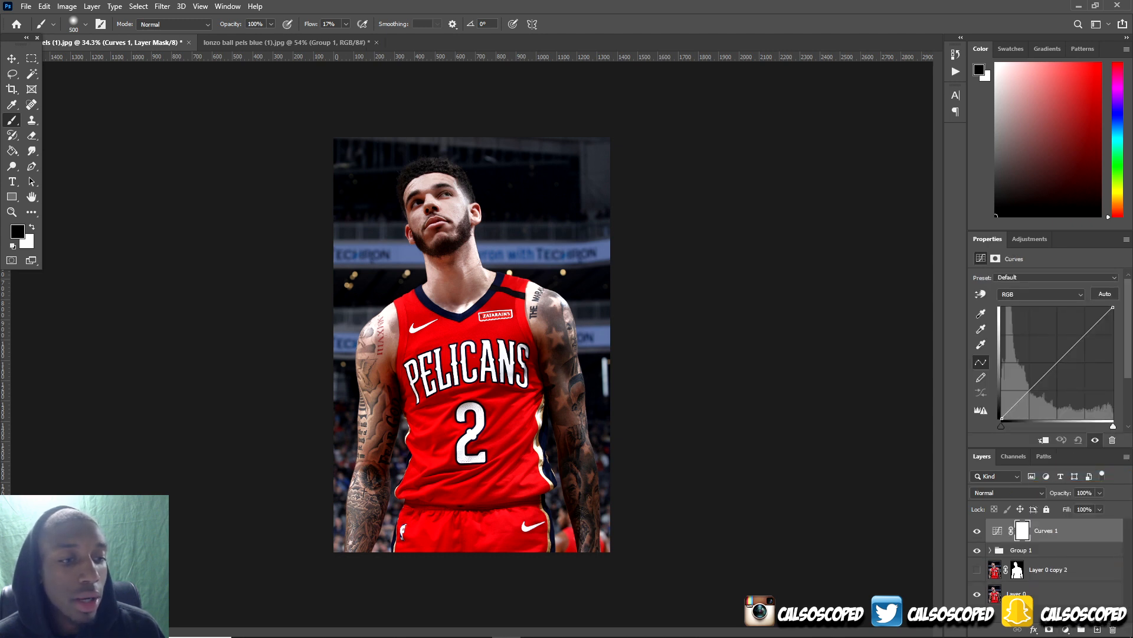
key("ctrl+alt+g")
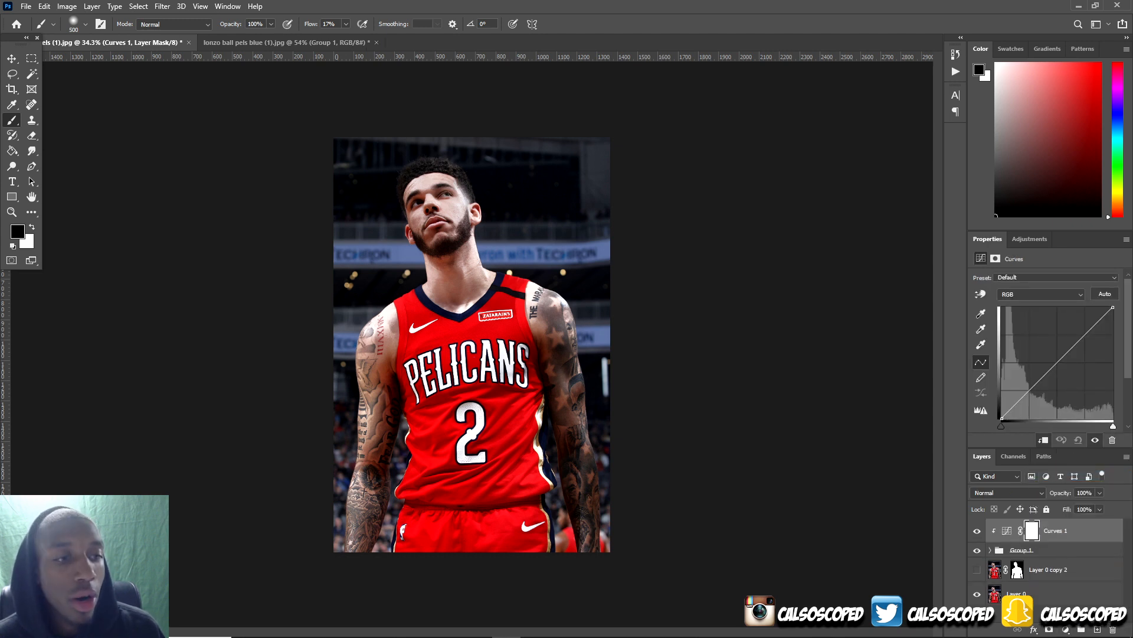
left_click_drag(1025, 395, 1052, 366)
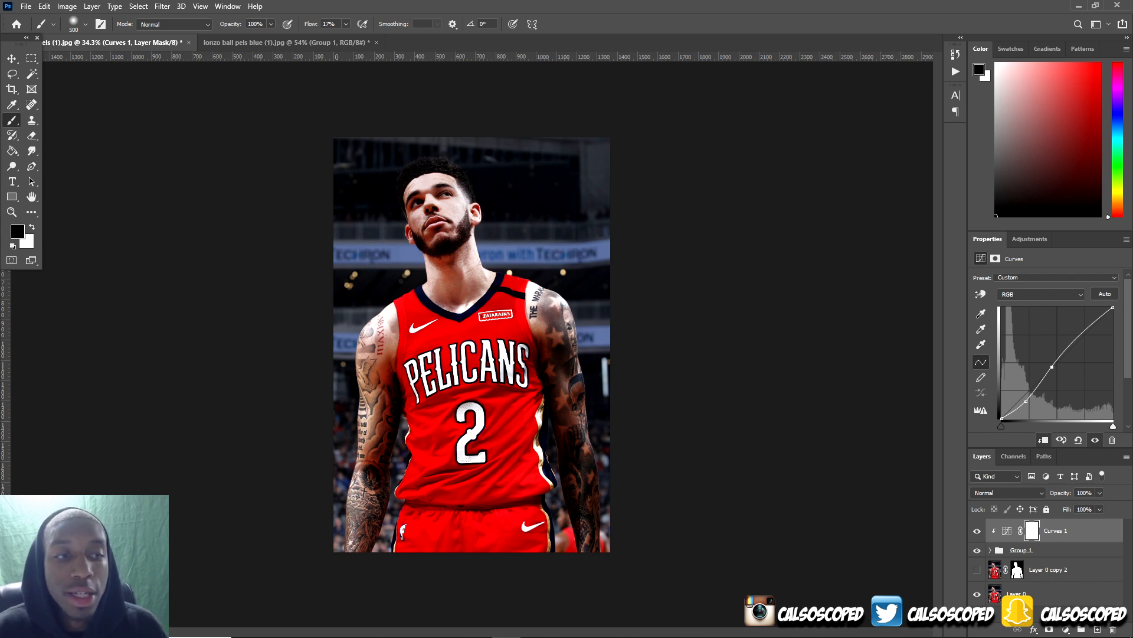
left_click_drag(1039, 385, 1078, 339)
key("ctrl+z")
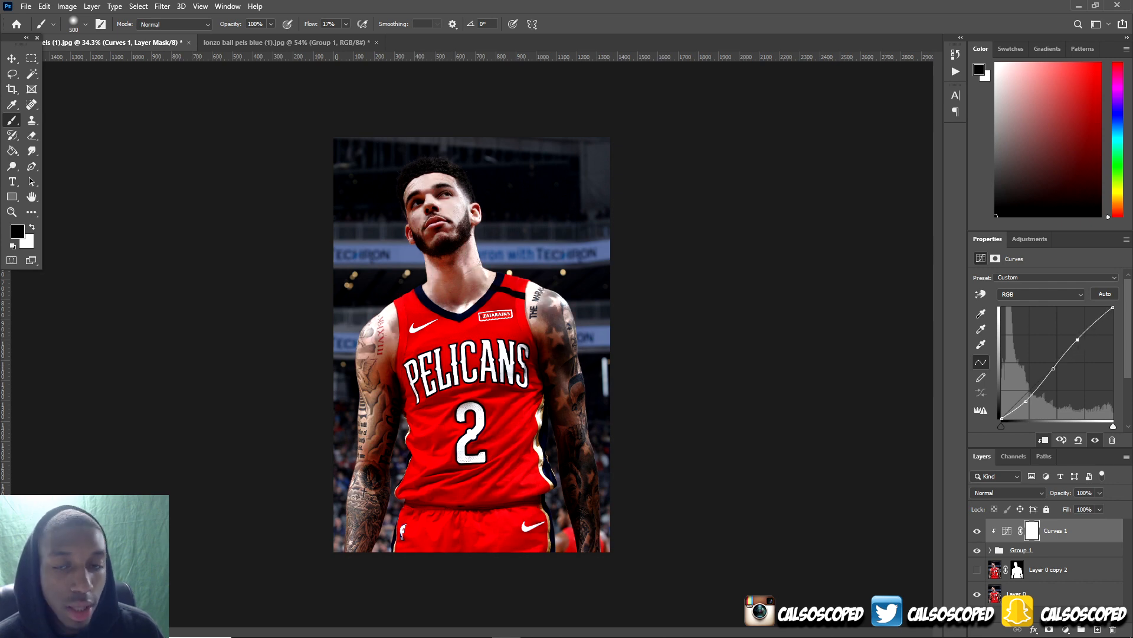
Step: Check the contrast of the player cutout with the Layer 0 background hidden and shown
left_click(977, 594)
left_click(977, 594)
scroll(497, 345, "down", 1)
scroll(498, 344, "up", 2)
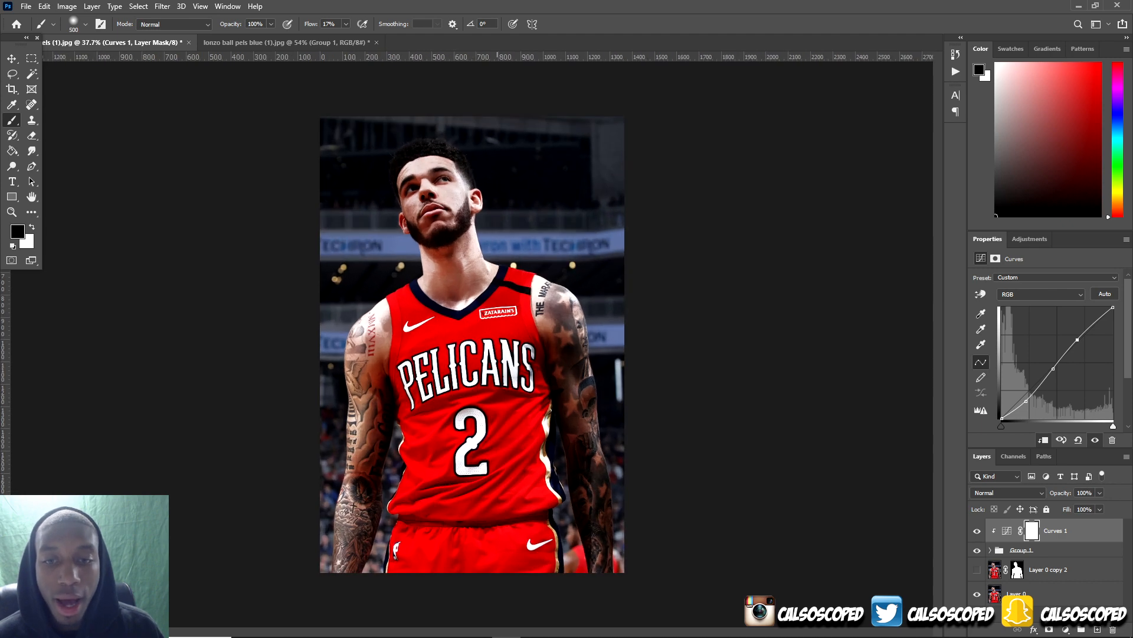
Step: Group Curves 1 with Group 1, duplicate the new group, and hide the original Group 2
left_click(1057, 550, "shift")
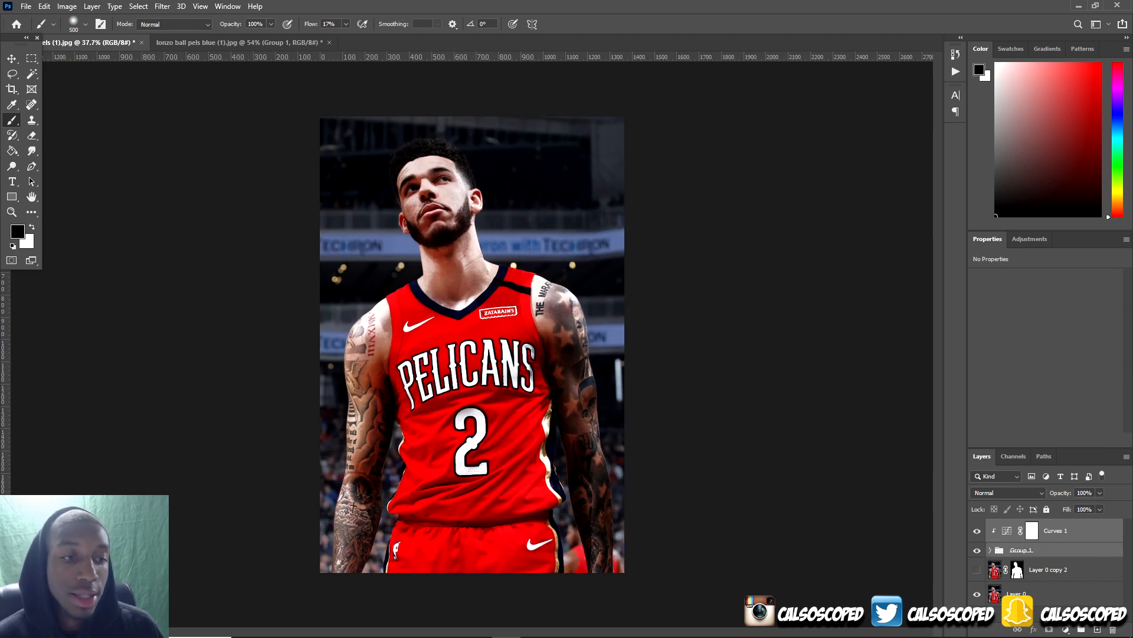
key("ctrl+g")
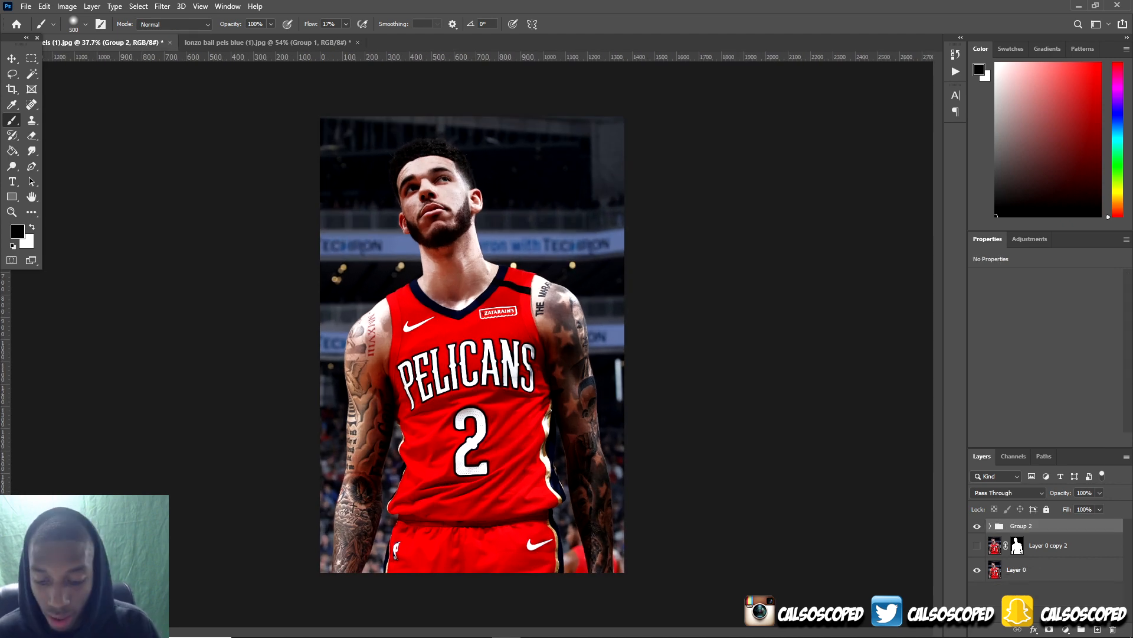
key("ctrl+j")
left_click(977, 540)
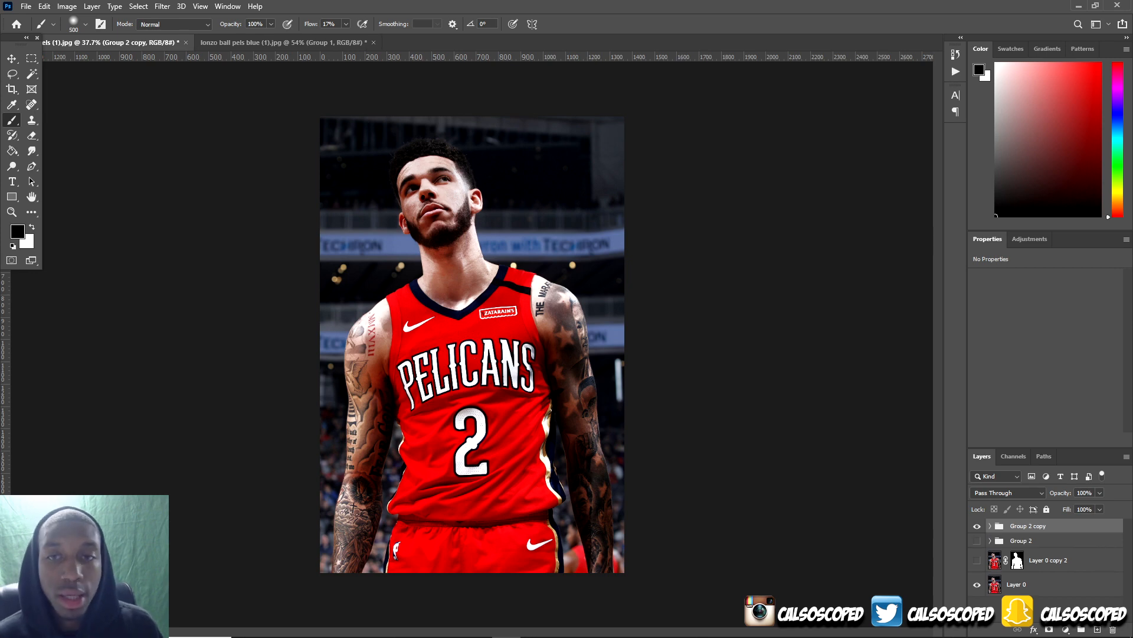
Step: Compare the original photo with the edited player by hiding and showing Group 2 copy
left_click(977, 526)
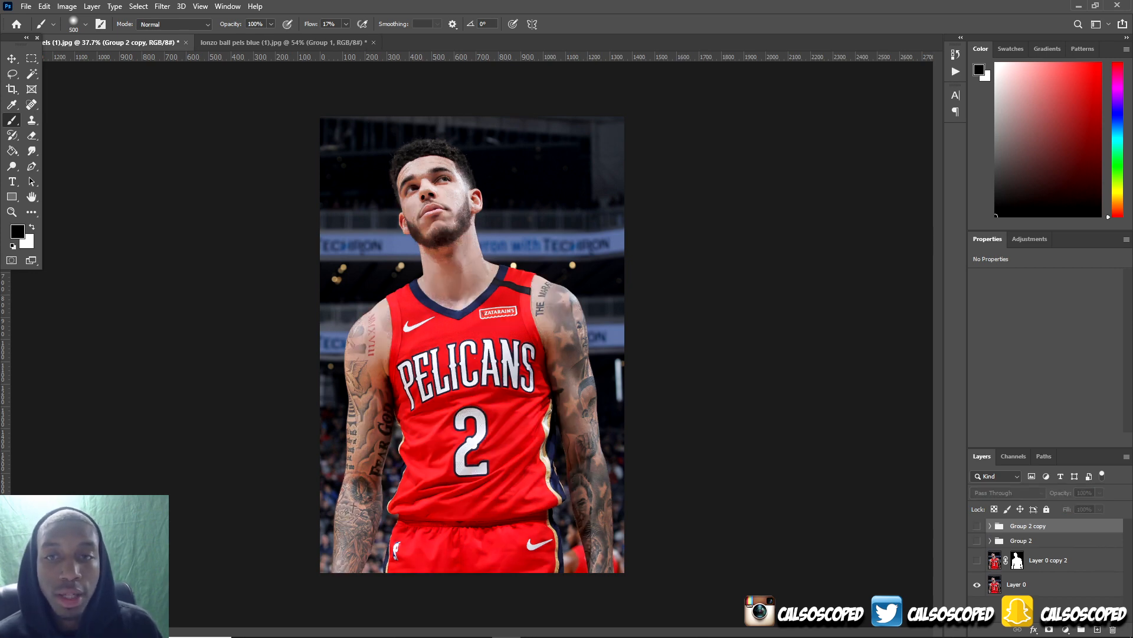
left_click(977, 525)
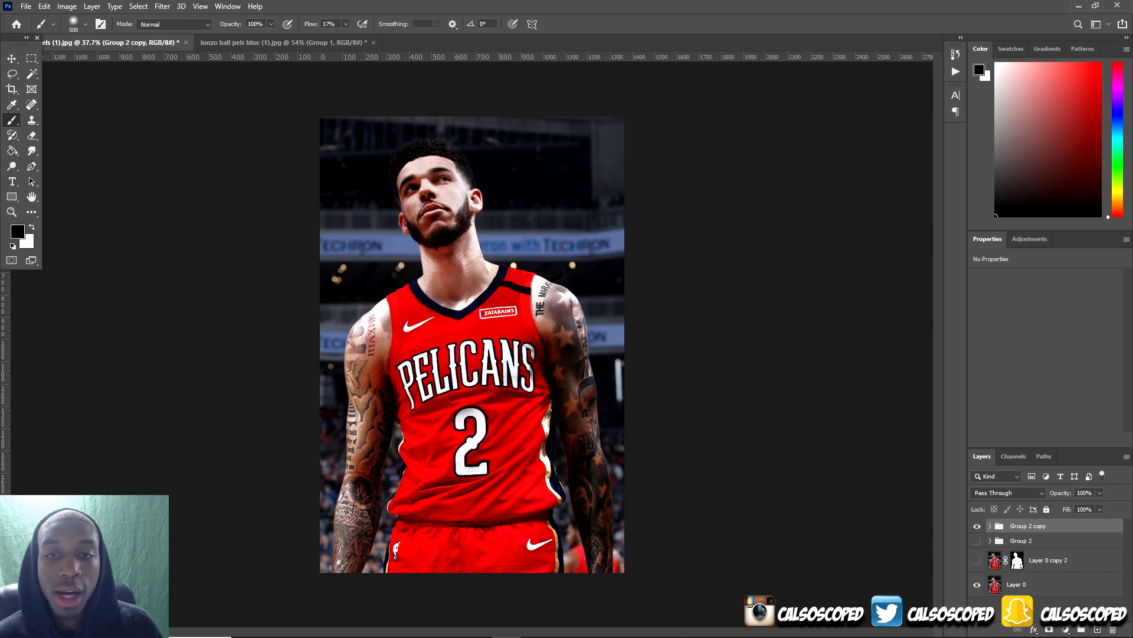
left_click(977, 526)
left_click(977, 525)
Step: Add a Curves adjustment clipped to the Layer 0 background, slightly raising the midtones and pulling down the highlights
left_click(1042, 583)
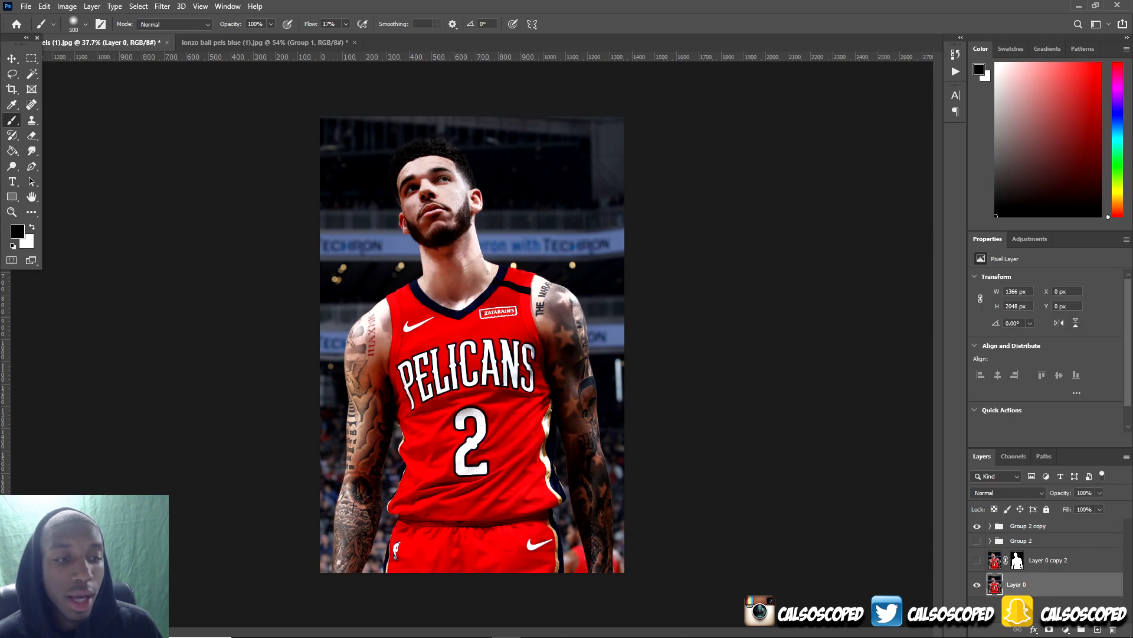
left_click(1066, 629)
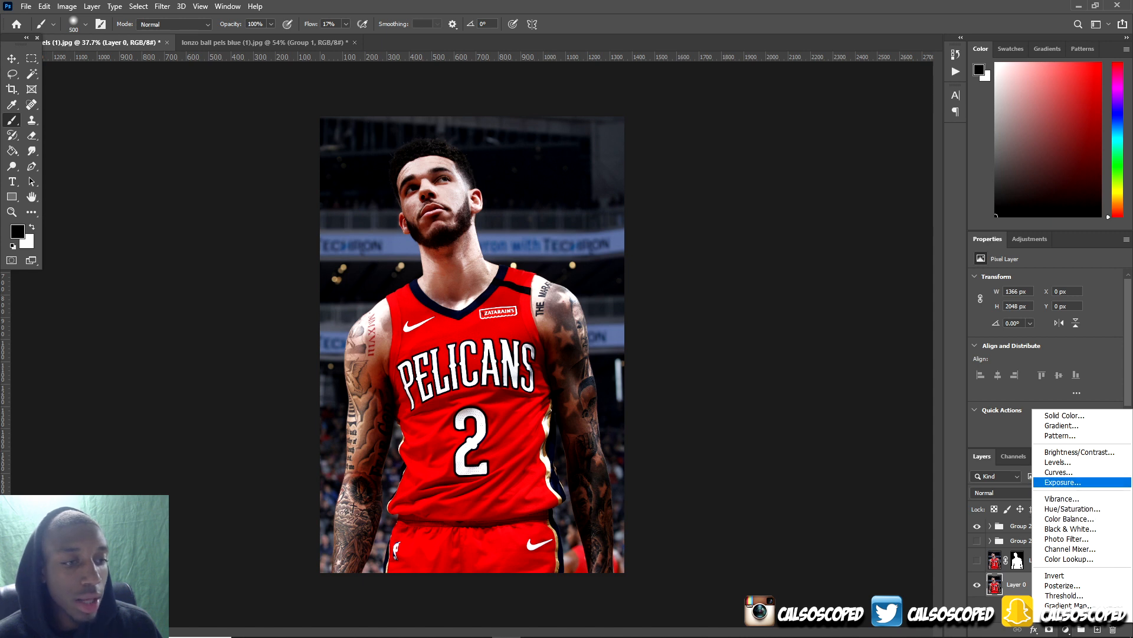
left_click(1061, 472)
left_click(1043, 440)
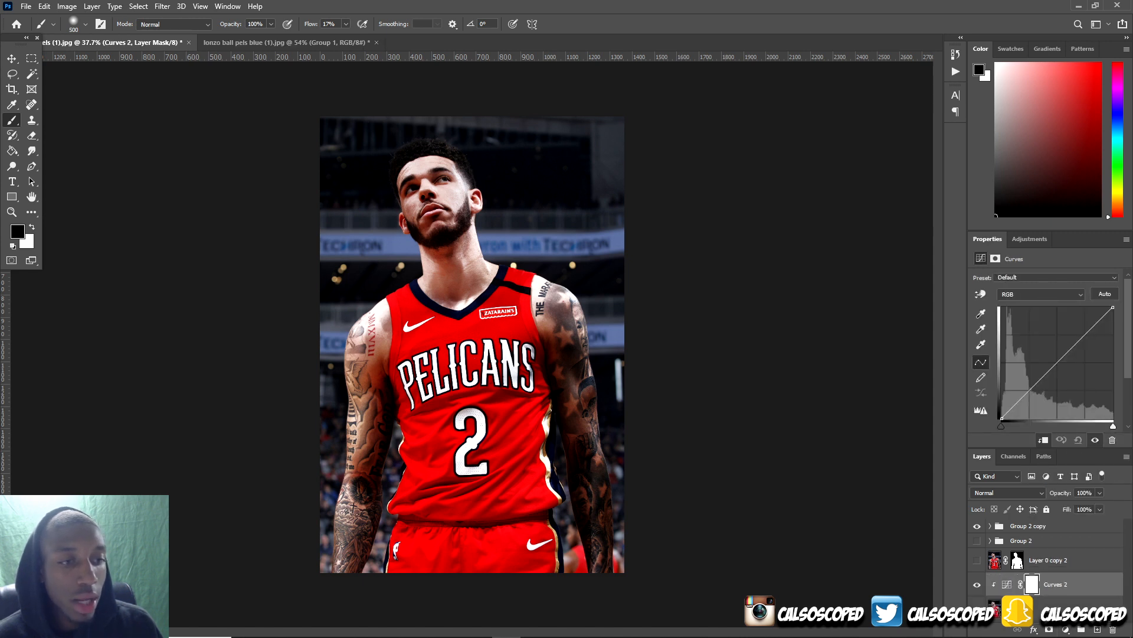
left_click_drag(1022, 398, 1020, 399)
left_click_drag(1057, 363, 1094, 341)
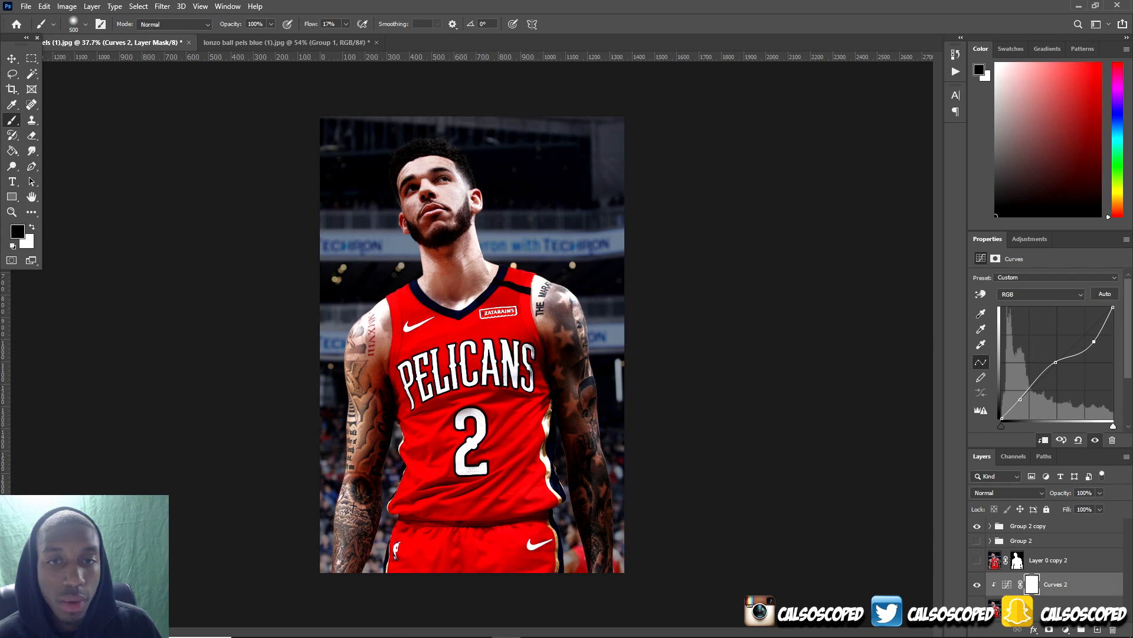
mouse_move(1037, 381)
left_mouse_down()
mouse_move(1040, 394)
mouse_move(1037, 378)
left_mouse_up()
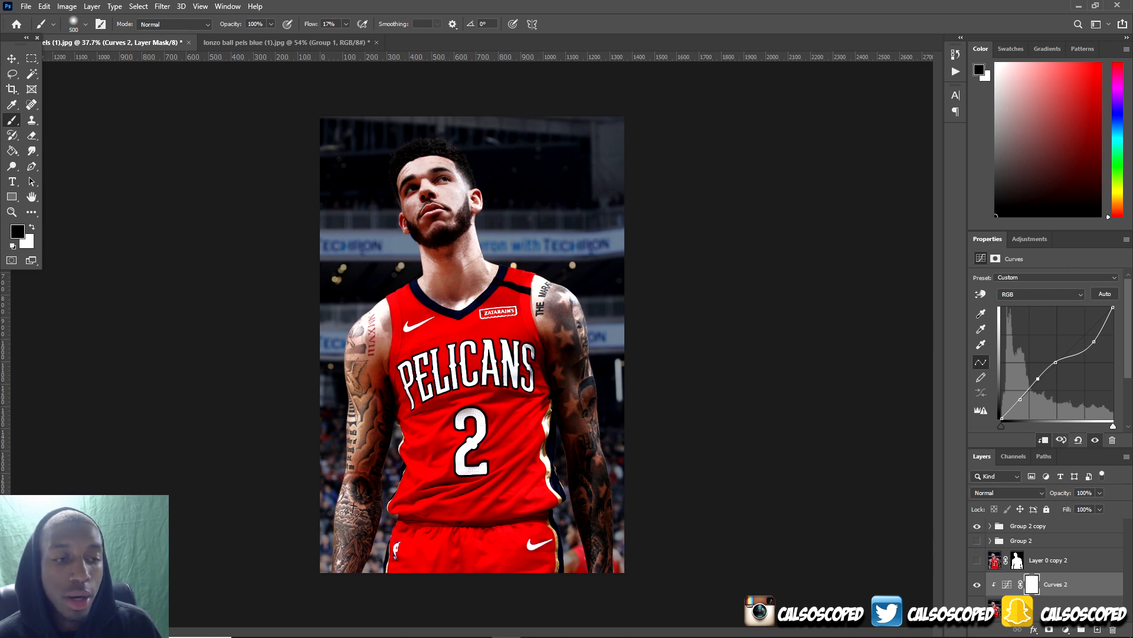
Step: Add a Levels adjustment clipped directly above Layer 0 with input levels 10, 1.22 and 197
left_click(1056, 608)
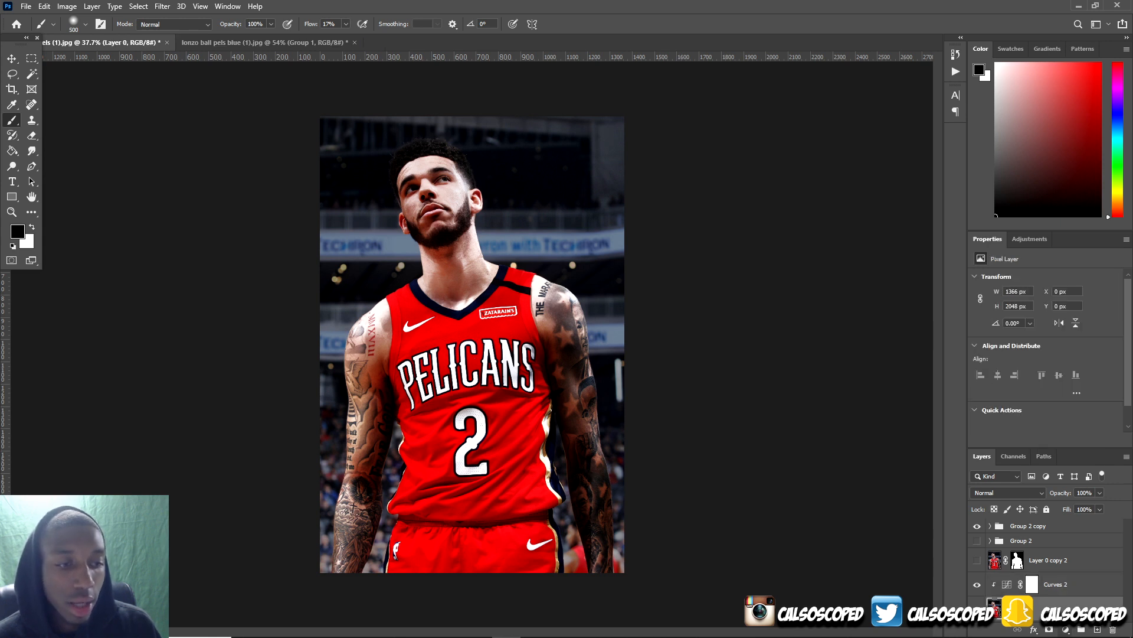
left_click(1066, 630)
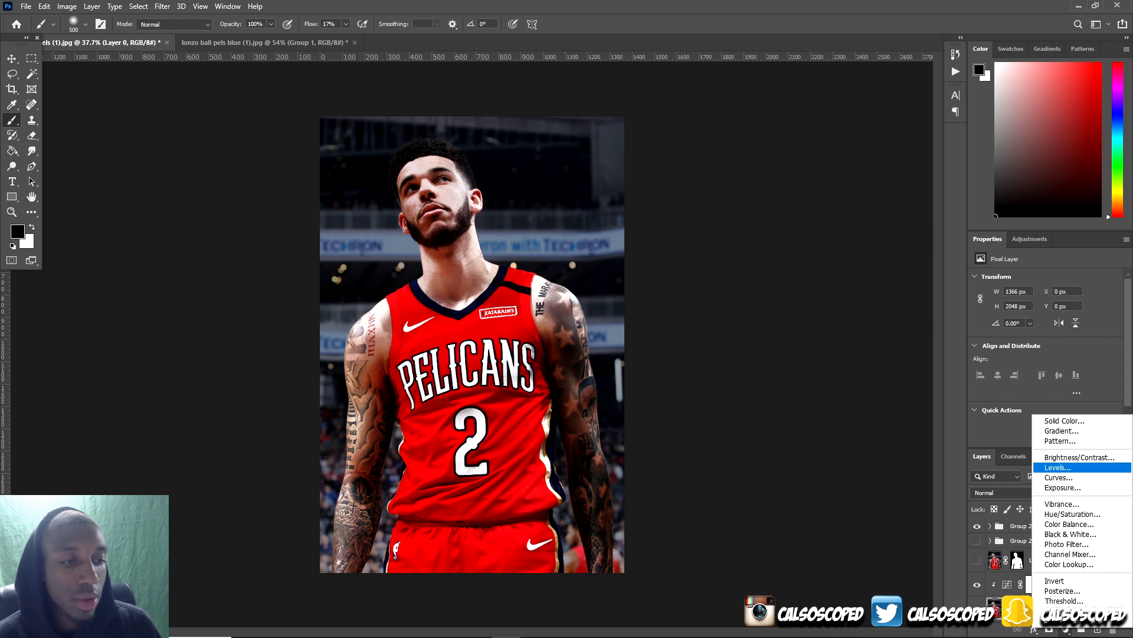
left_click(1058, 467)
mouse_move(1055, 364)
left_mouse_down()
mouse_move(1067, 364)
mouse_move(999, 364)
left_mouse_up()
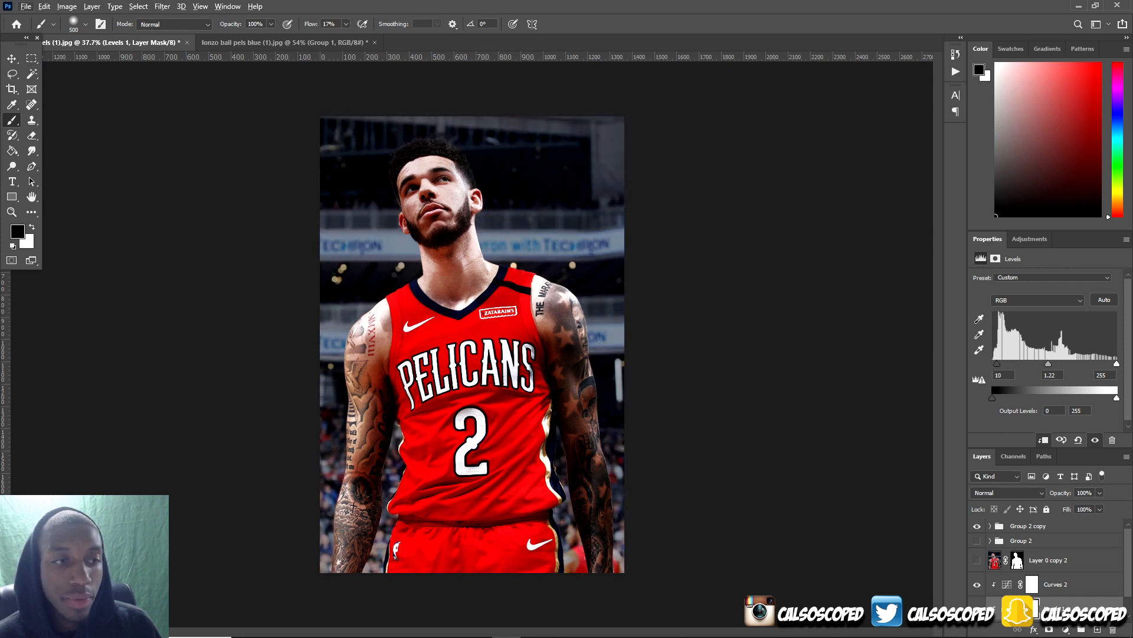
mouse_move(1117, 398)
left_mouse_down()
mouse_move(1103, 364)
mouse_move(1091, 364)
mouse_move(1105, 363)
mouse_move(1089, 364)
left_mouse_up()
Step: Compare the background with the Levels adjustment hidden and shown, and examine how the player stands out against it
left_click(977, 608)
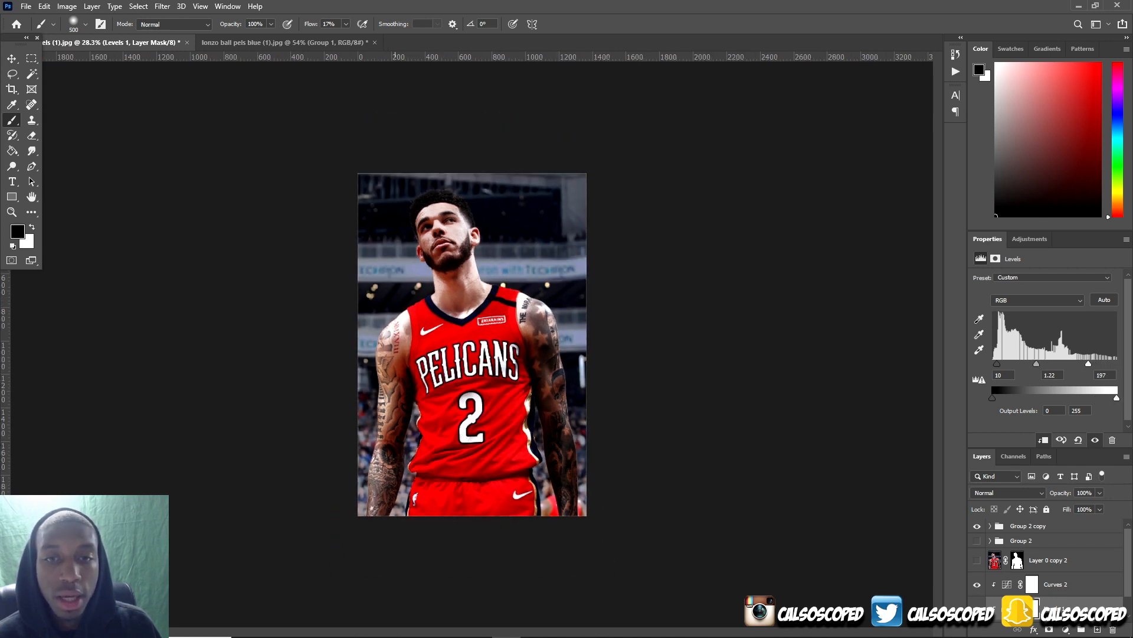
left_click(977, 608)
key("v")
scroll(531, 340, "up", 3)
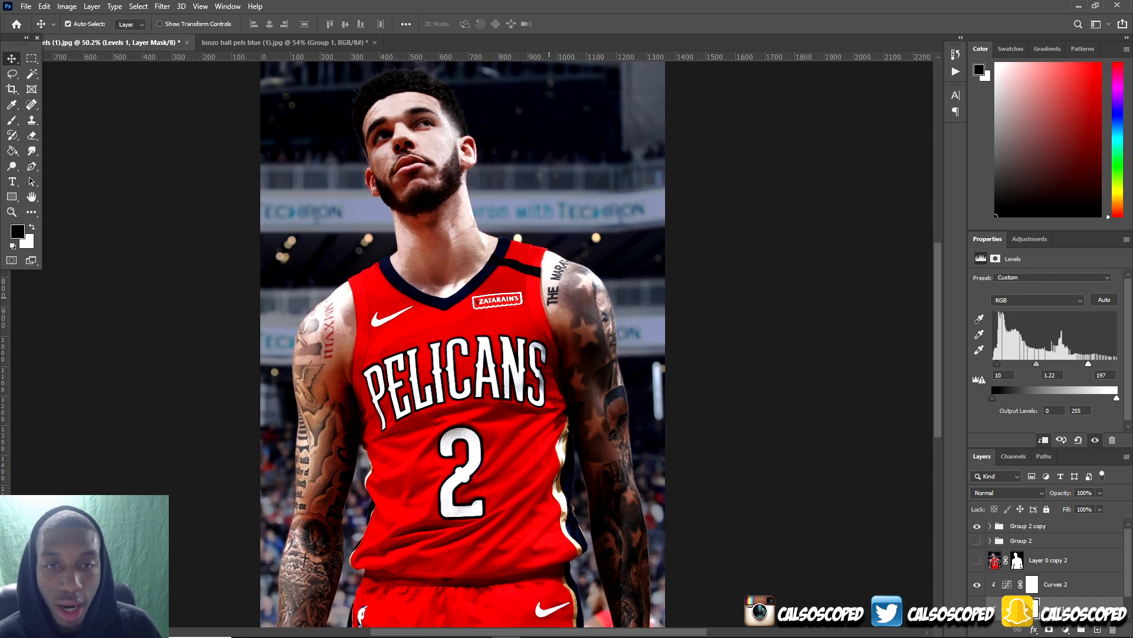
scroll(425, 339, "down", 5)
scroll(474, 352, "up", 2)
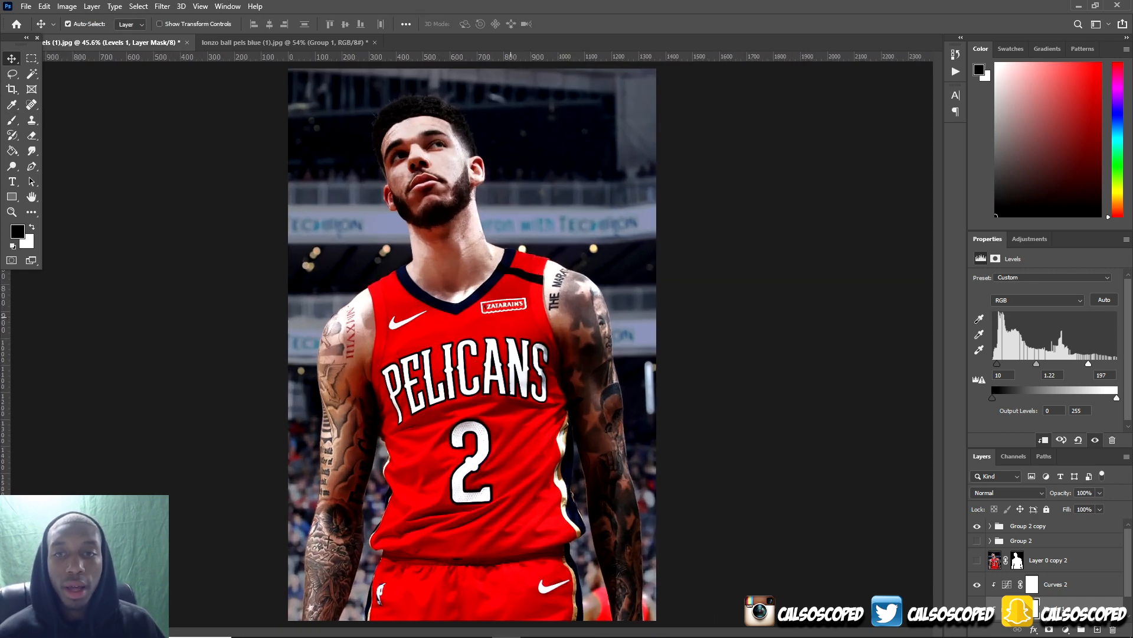
scroll(475, 352, "down", 1)
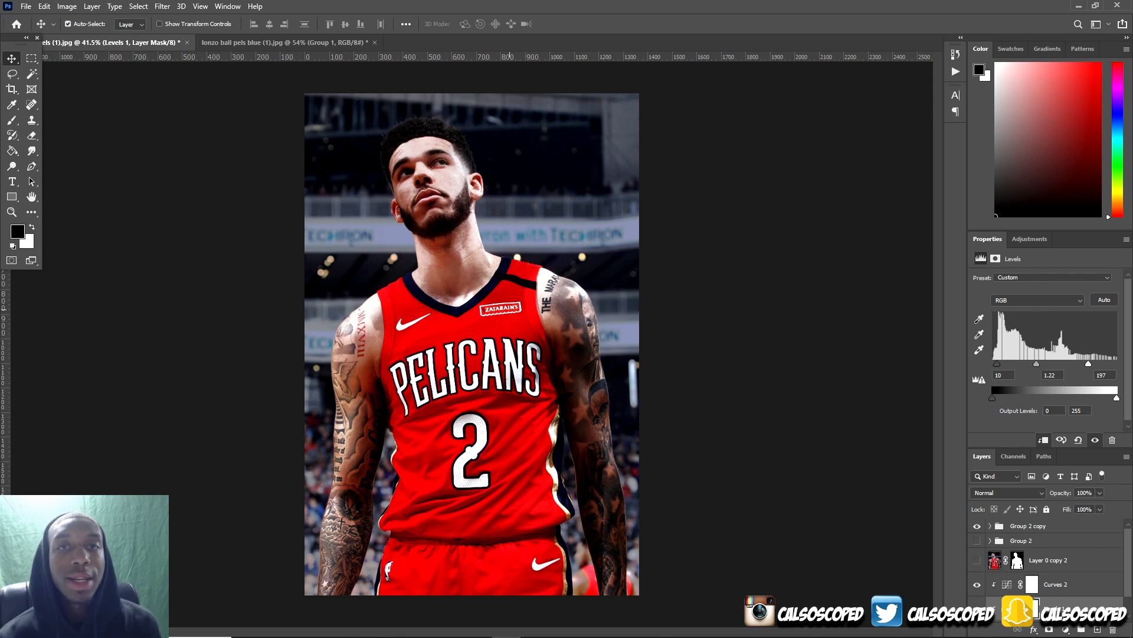